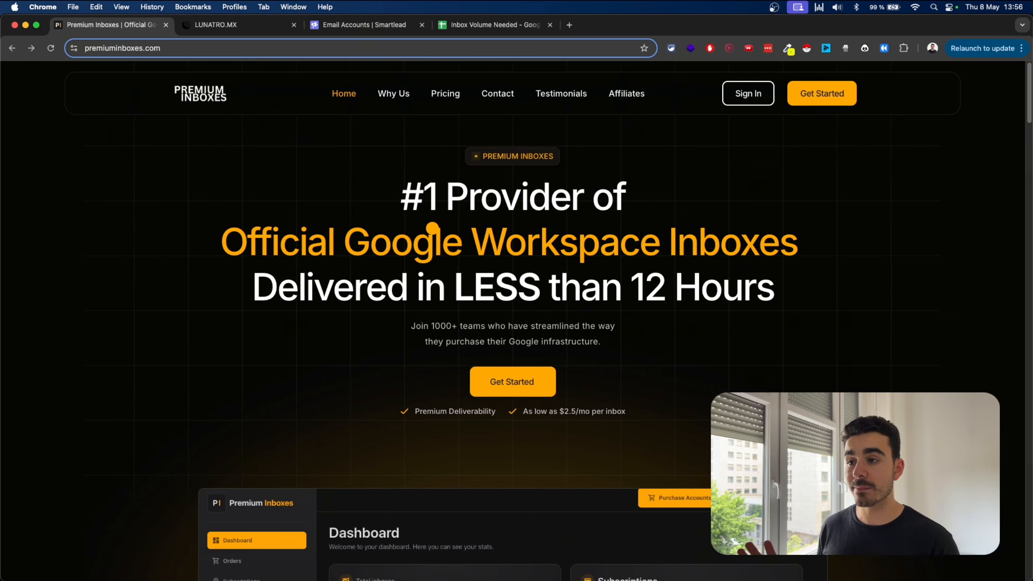
View the Premium Inboxes pricing plans and look through the LUNATRO.MX site as far as its subscription offer
left_click(457, 90)
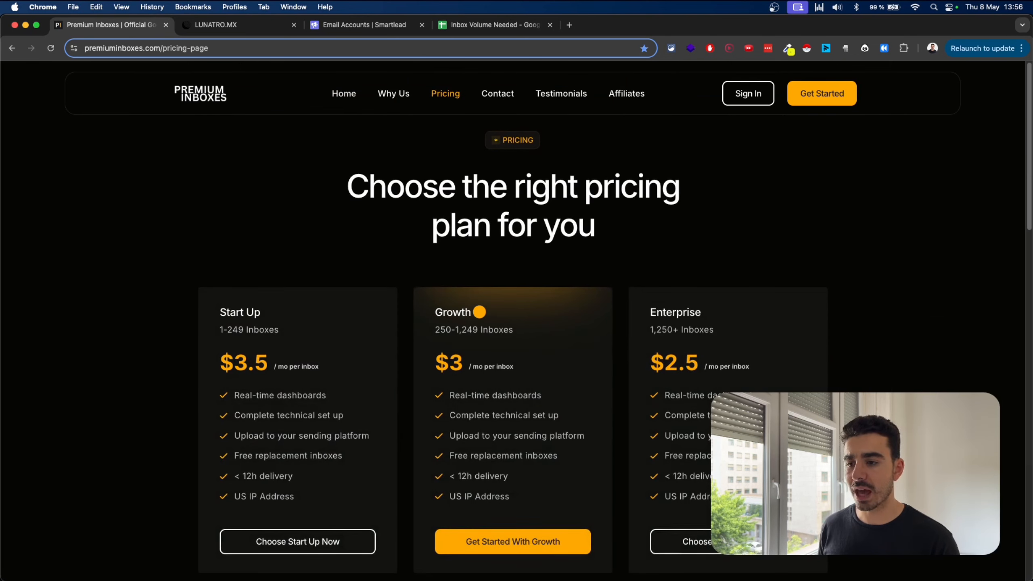
key("ctrl+Tab")
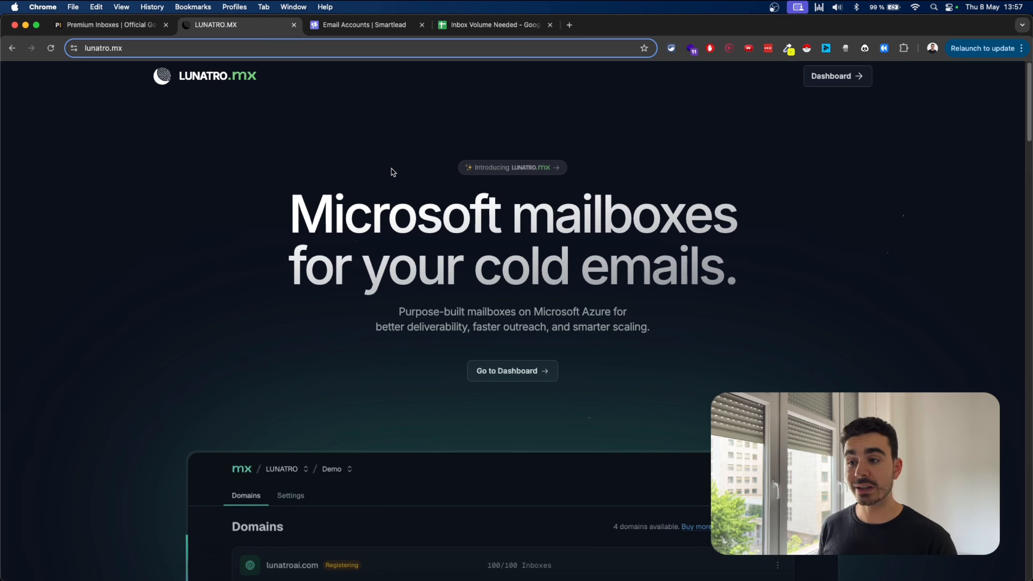
left_click_drag(333, 216, 728, 270)
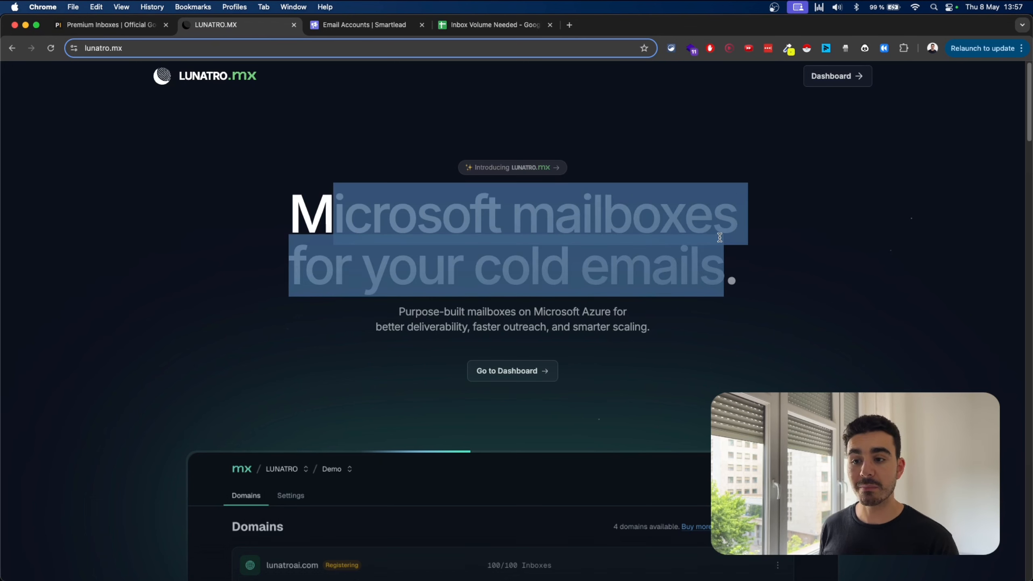
left_click(662, 245)
left_click_drag(527, 310, 603, 313)
scroll(603, 312, "down", 20)
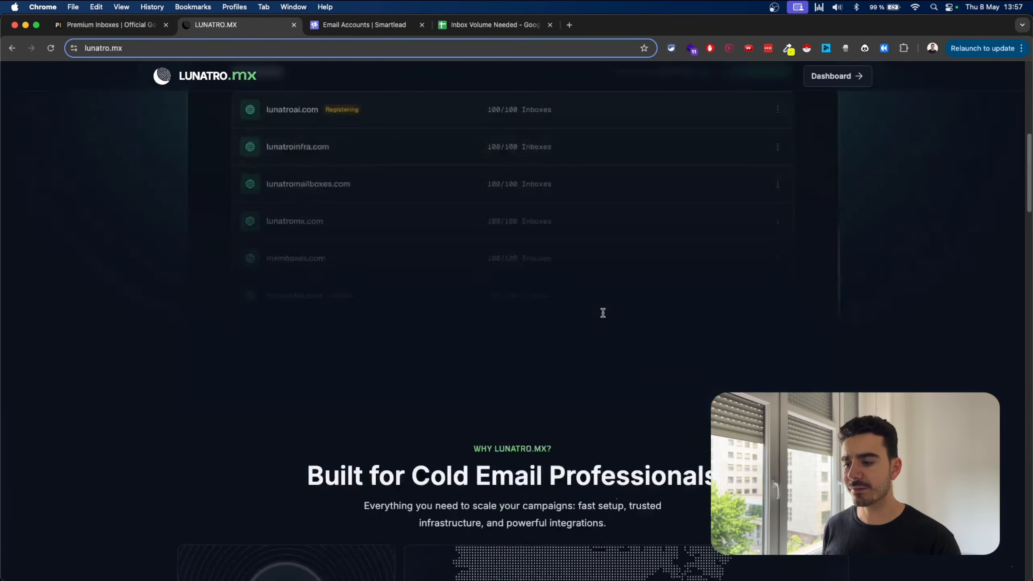
scroll(600, 318, "down", 10)
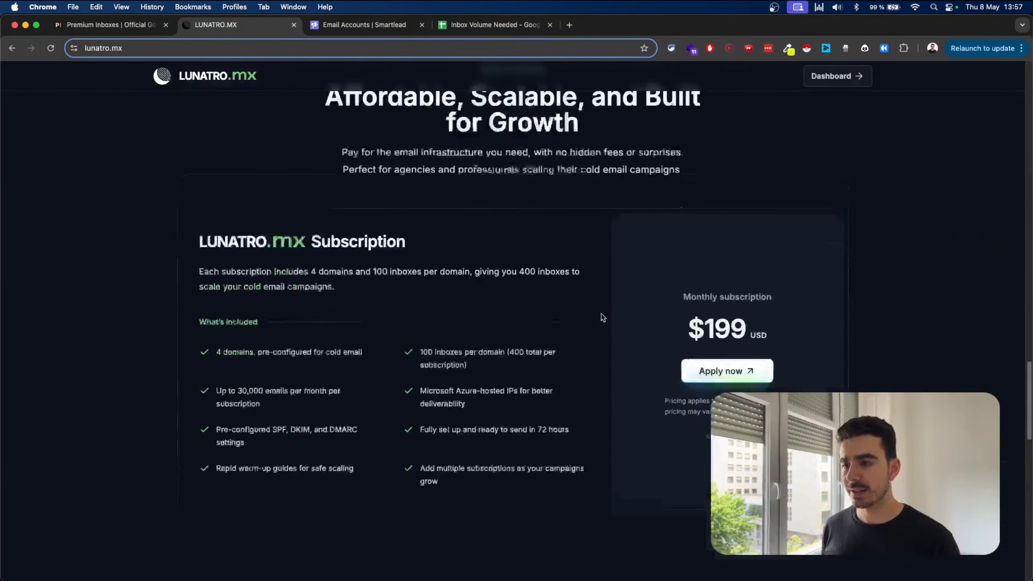
Examine the inboxes per domain and the monthly subscription price in the LUNATRO.MX offer
left_click_drag(316, 247, 476, 241)
left_click(371, 240)
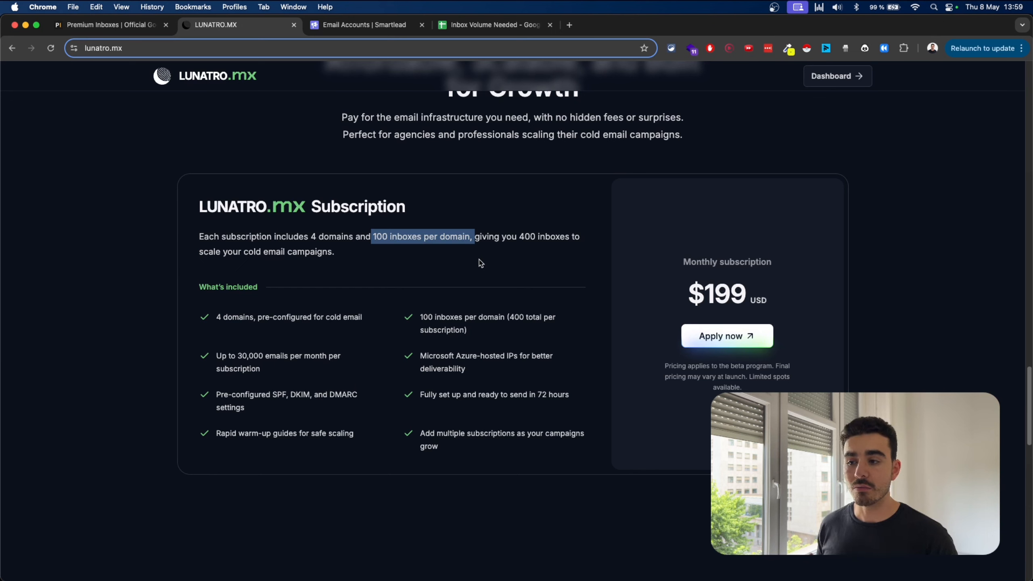
left_click(325, 232)
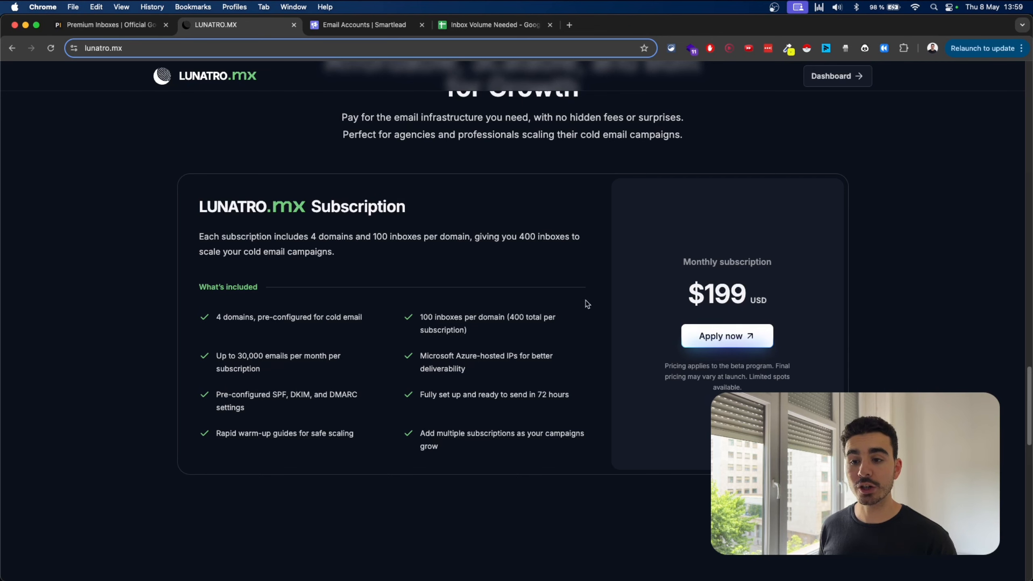
left_click_drag(748, 295, 680, 297)
left_click(682, 297)
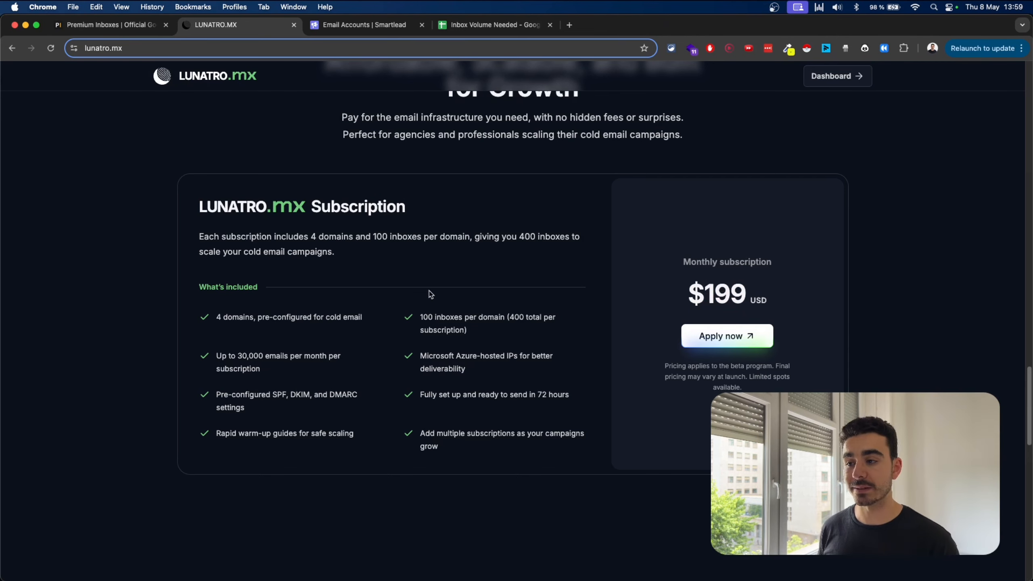
Switch to Smartlead and review the Google, Outlook and SMTP mailbox vendors with their prices
key("ctrl+Tab")
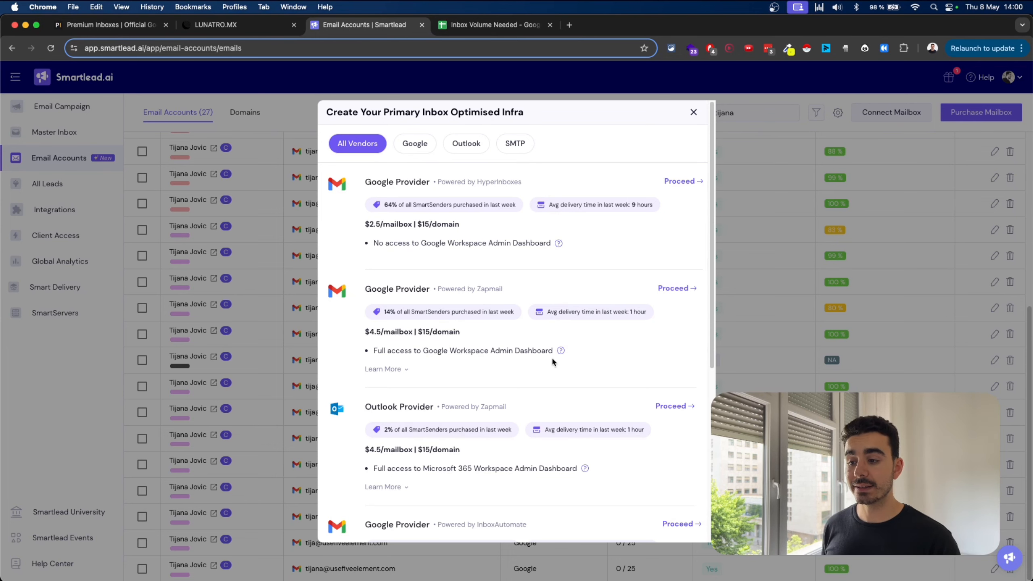
scroll(553, 360, "down", 2)
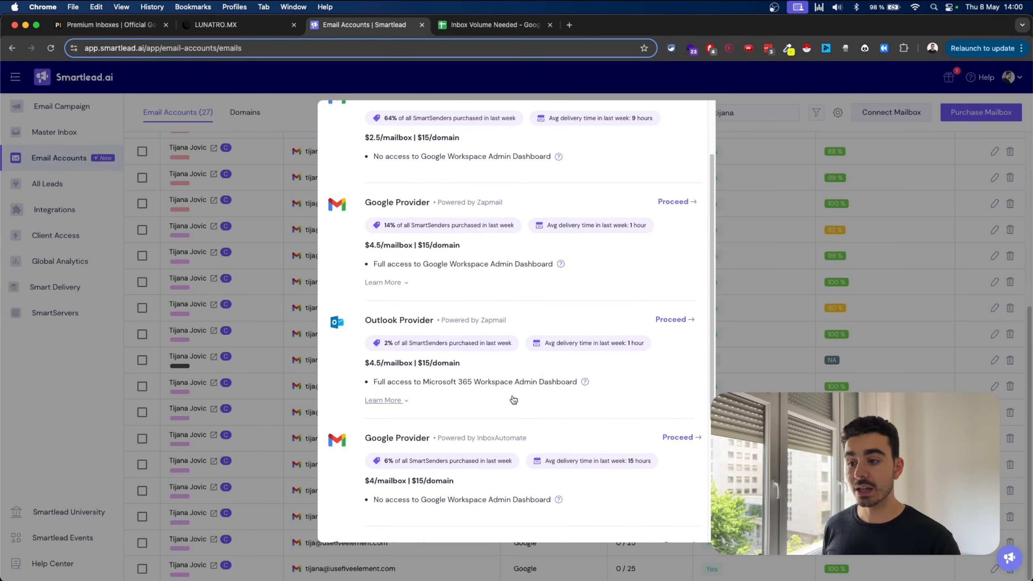
scroll(513, 400, "down", 3)
scroll(513, 400, "up", 5)
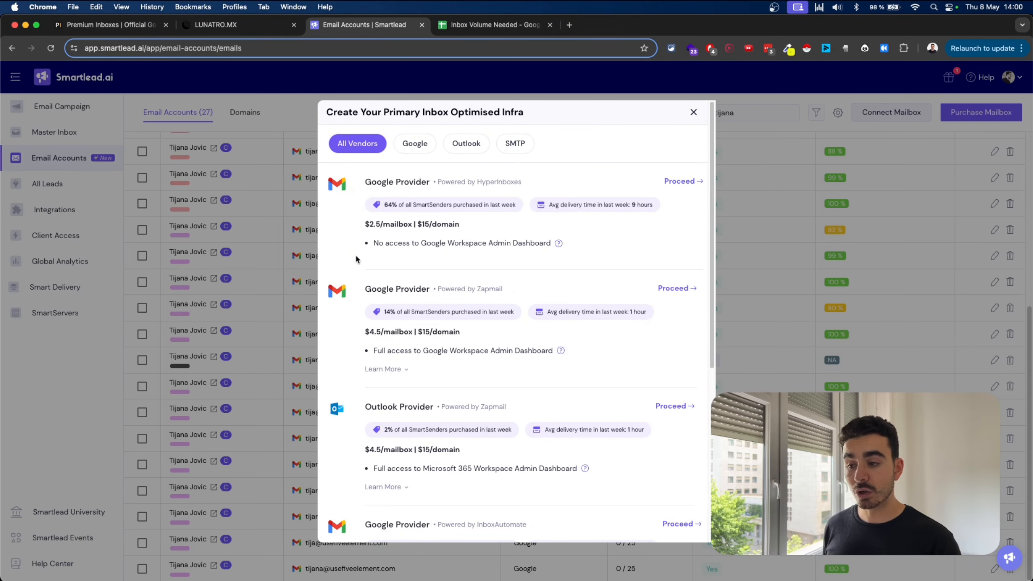
scroll(397, 357, "down", 3)
scroll(400, 298, "down", 3)
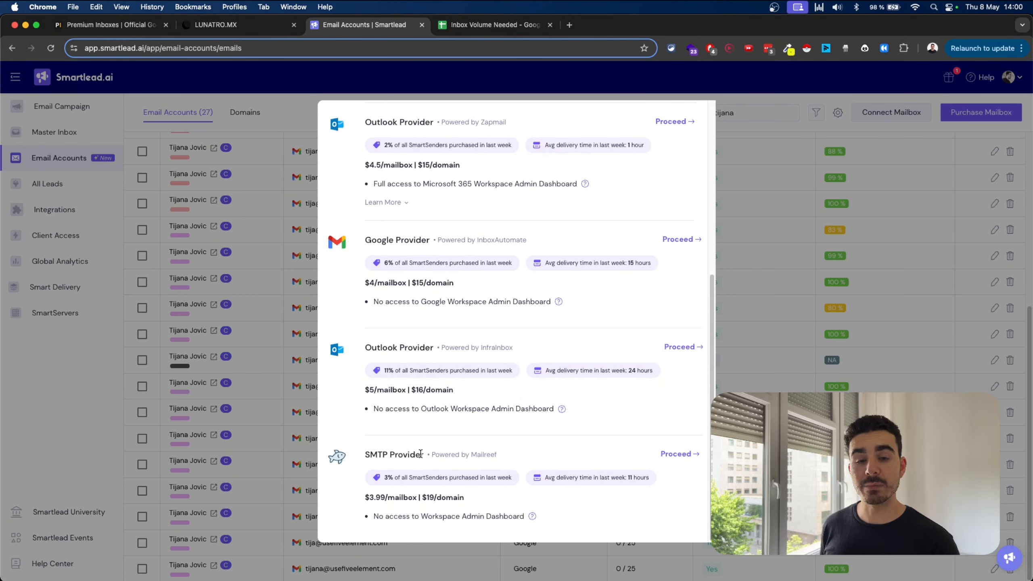
scroll(405, 274, "up", 7)
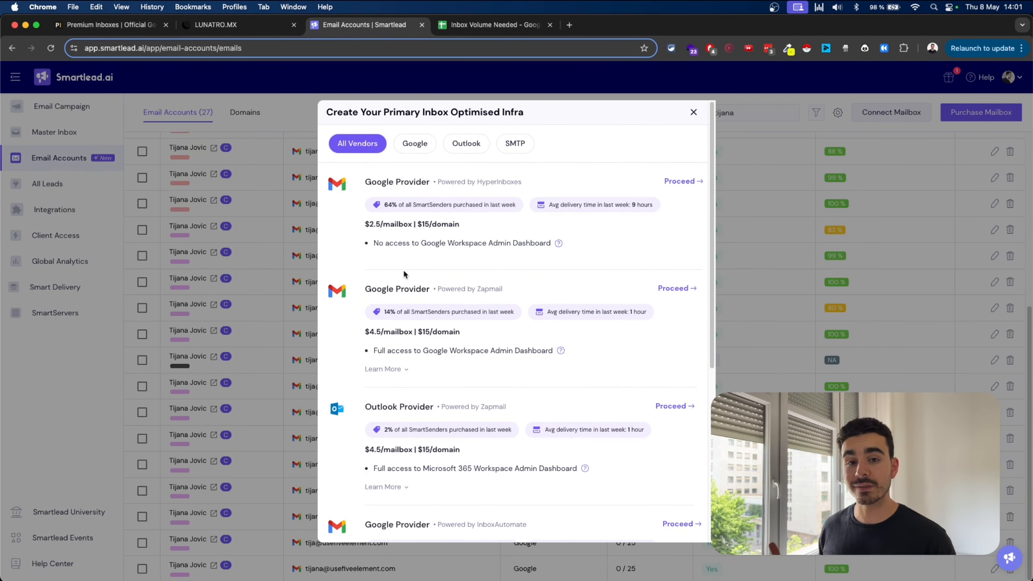
Switch to the Inbox Volume Needed spreadsheet in Google Sheets and set the number of leads per day to 500
left_click(492, 25)
left_click(169, 108)
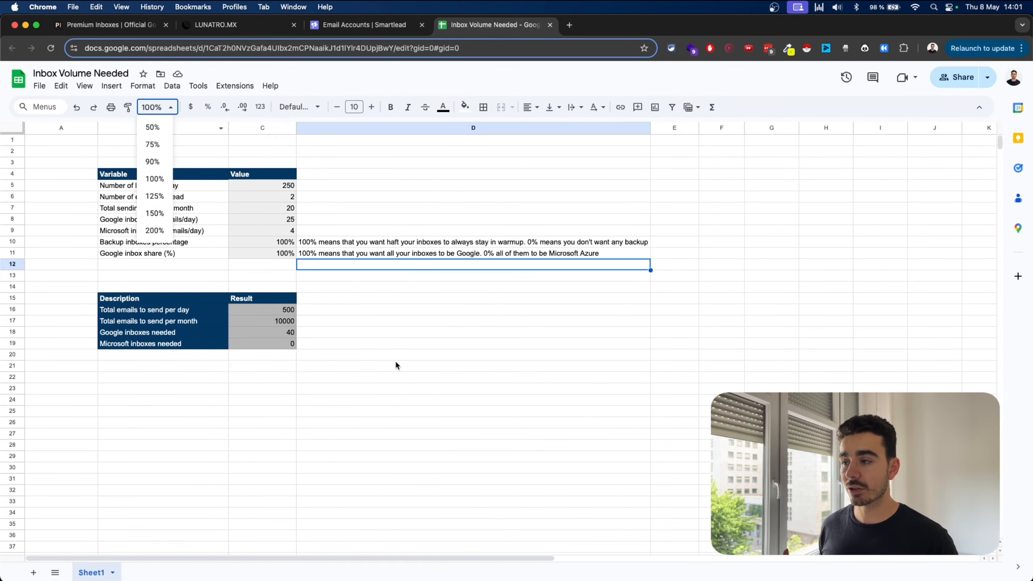
left_click(397, 365)
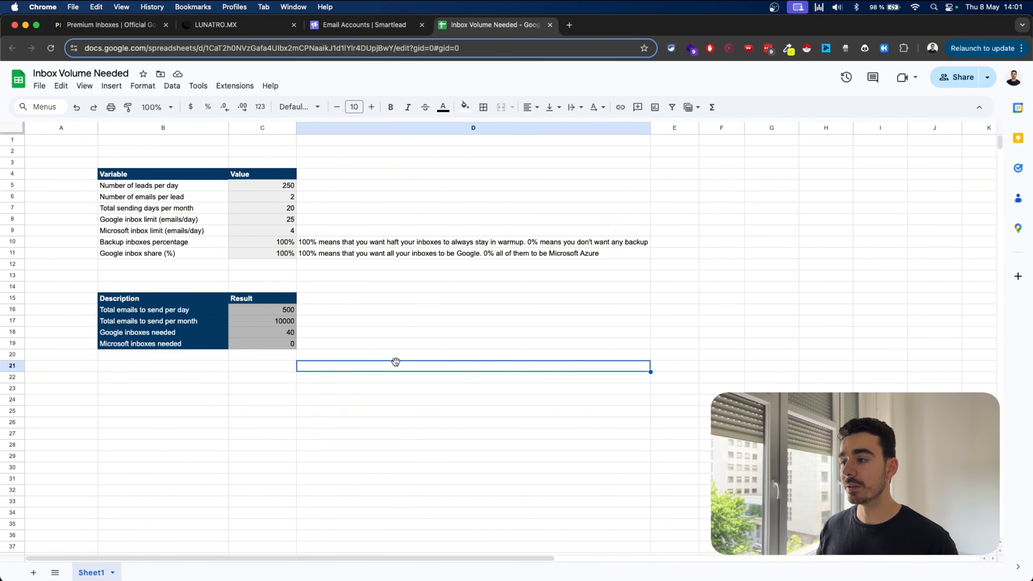
left_click_drag(148, 191, 286, 191)
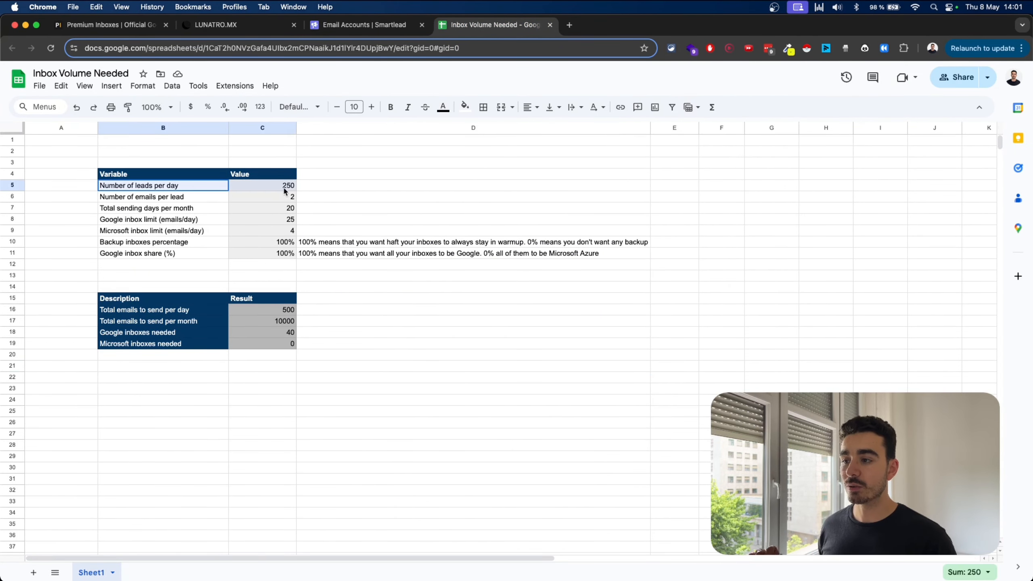
left_click(284, 190)
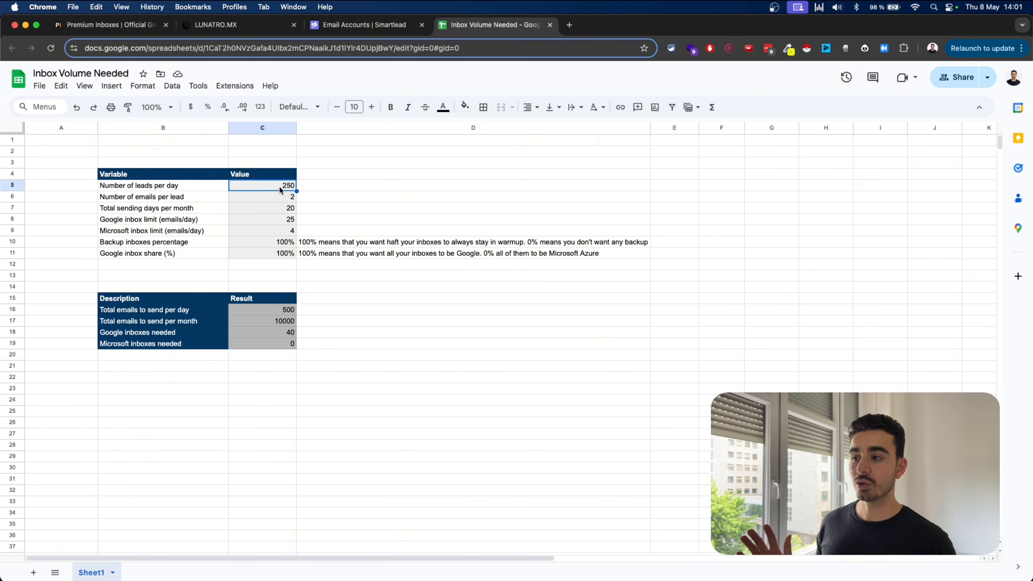
left_click(326, 188)
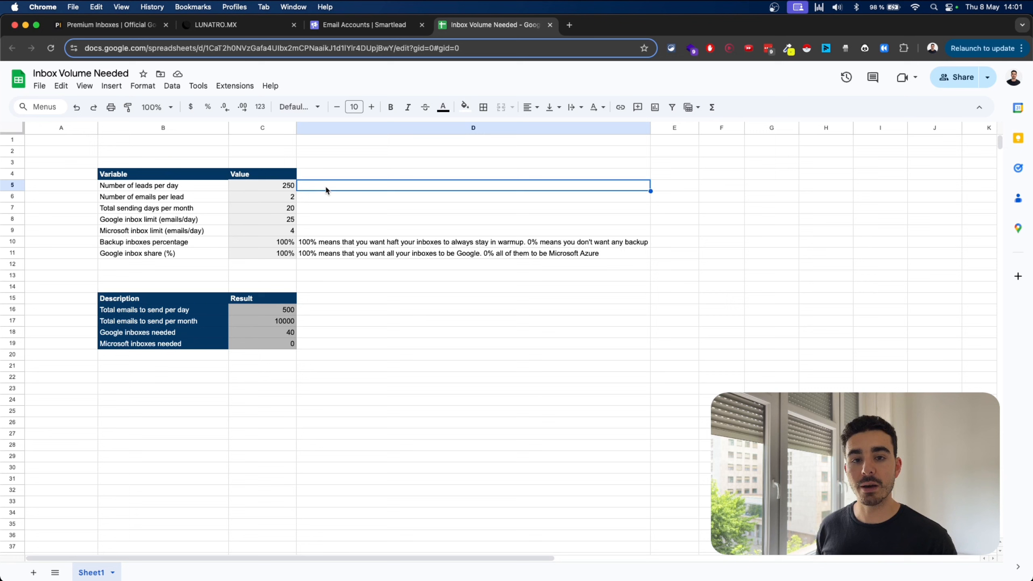
left_click(275, 183)
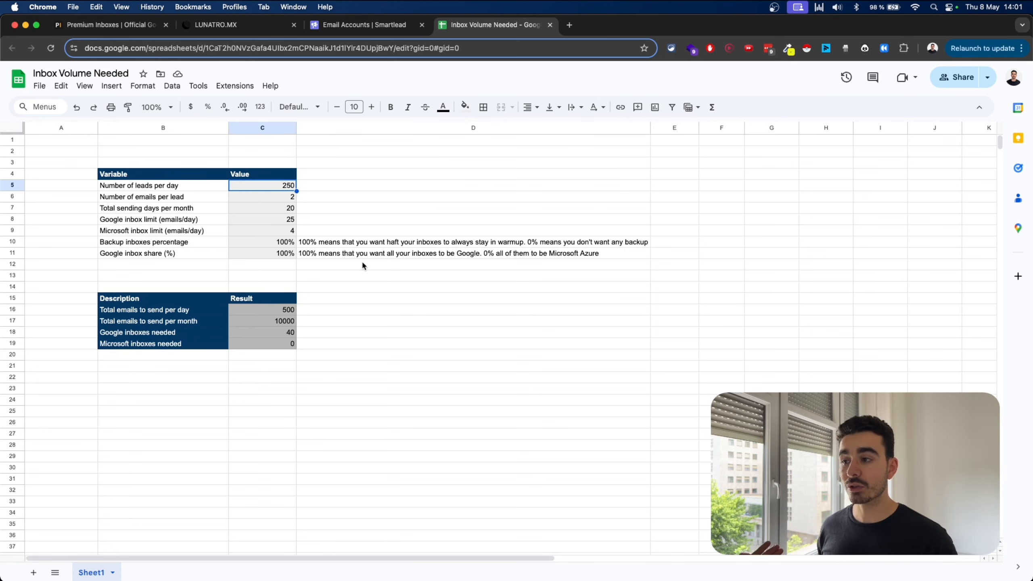
type("500")
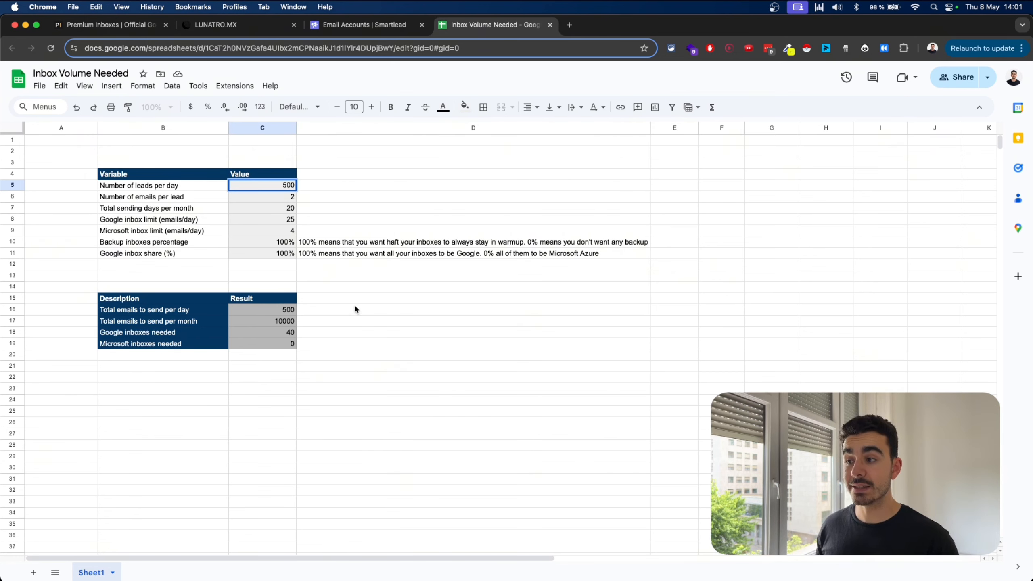
left_click(400, 219)
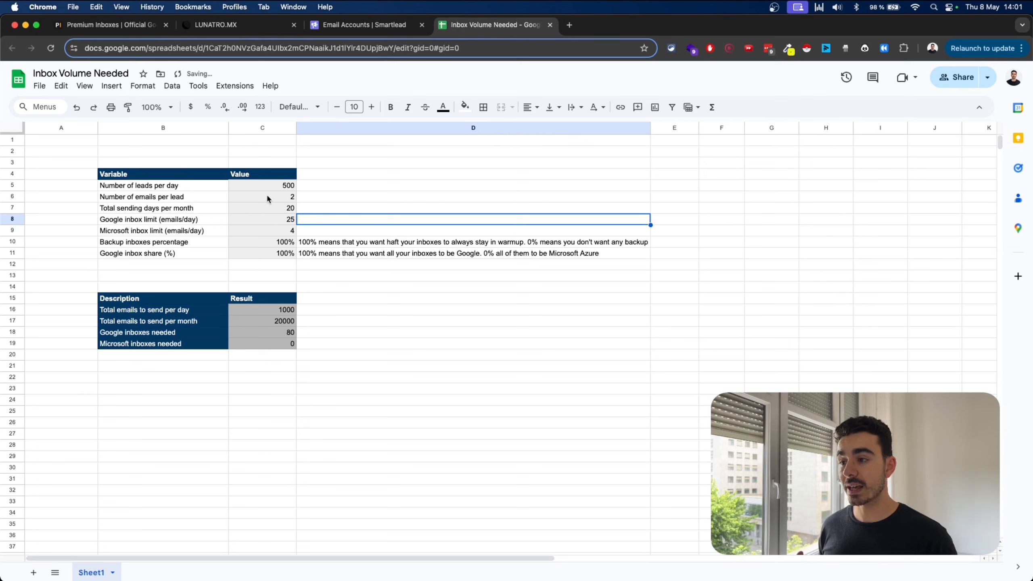
Set the number of emails per lead to 1
left_click(278, 199)
type("1")
left_click(352, 222)
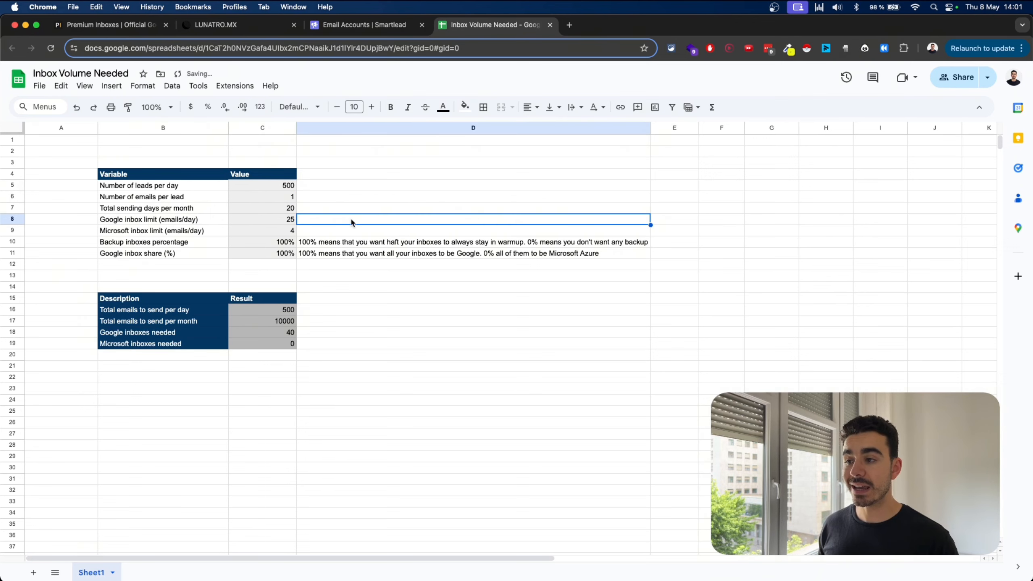
Set the number of emails per lead to 3
left_click(292, 198)
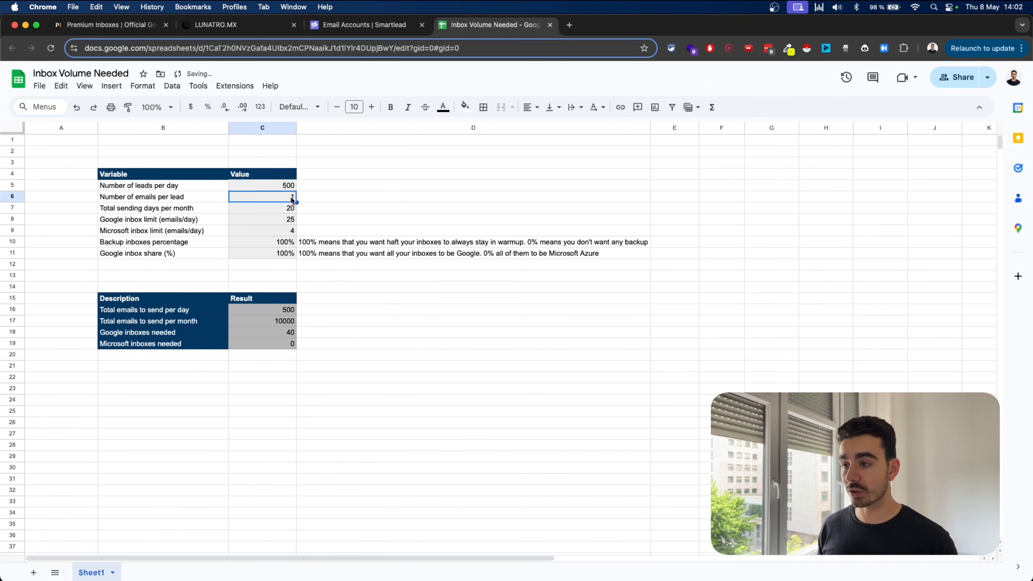
type("3")
left_click(368, 217)
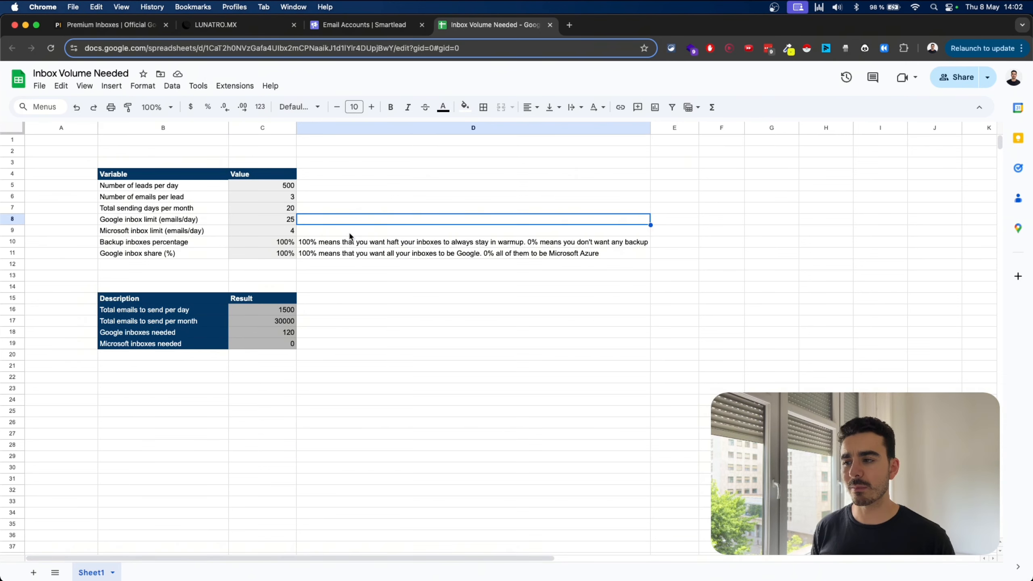
key("Down")
key("Down")
key("Down")
key("Down")
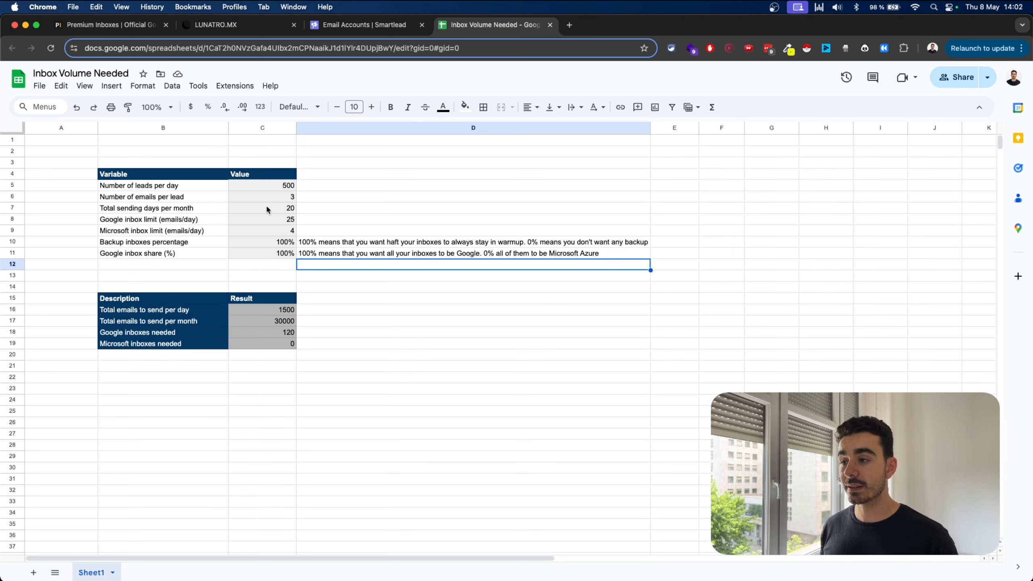
Set the total sending days per month to 22
left_click(267, 208)
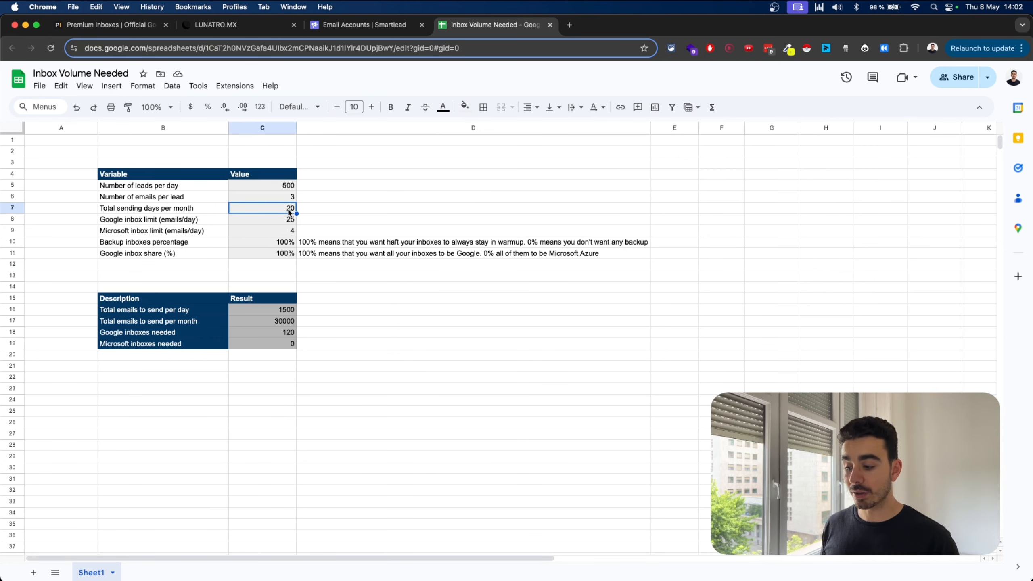
type("22")
left_click(365, 227)
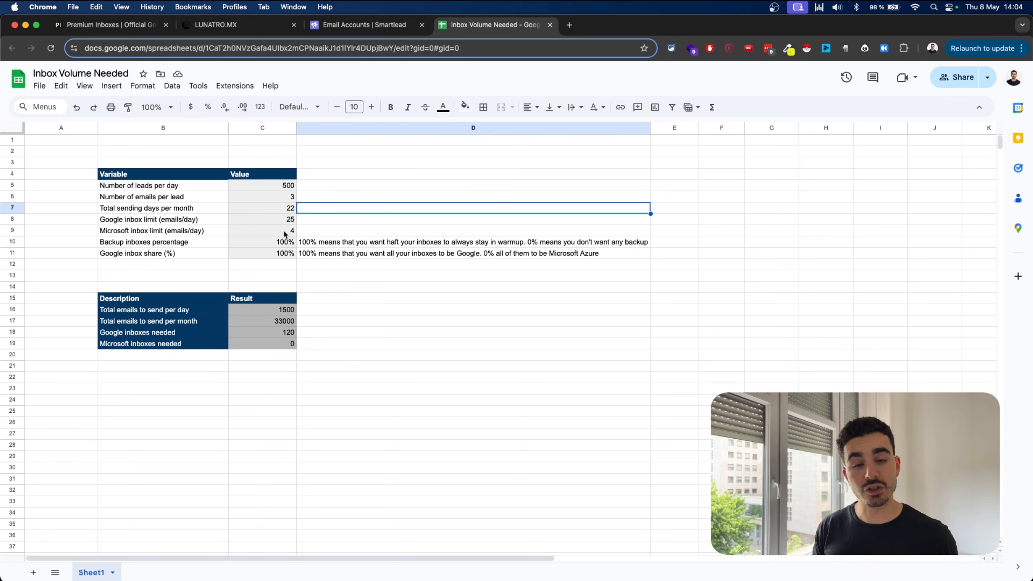
Examine the Microsoft inbox limit and the backup inboxes percentage in the variables table
left_click(285, 232)
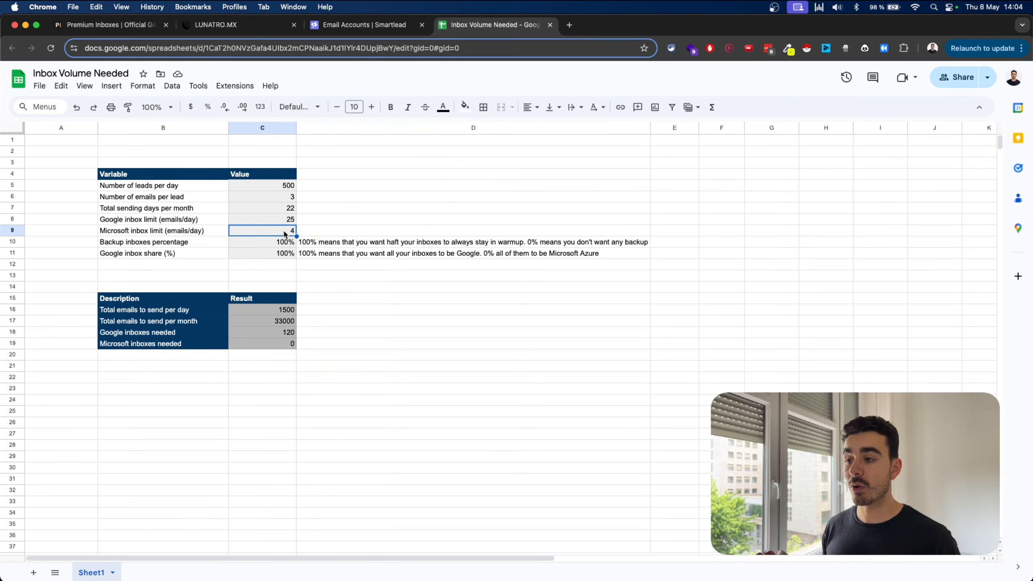
left_click(389, 220)
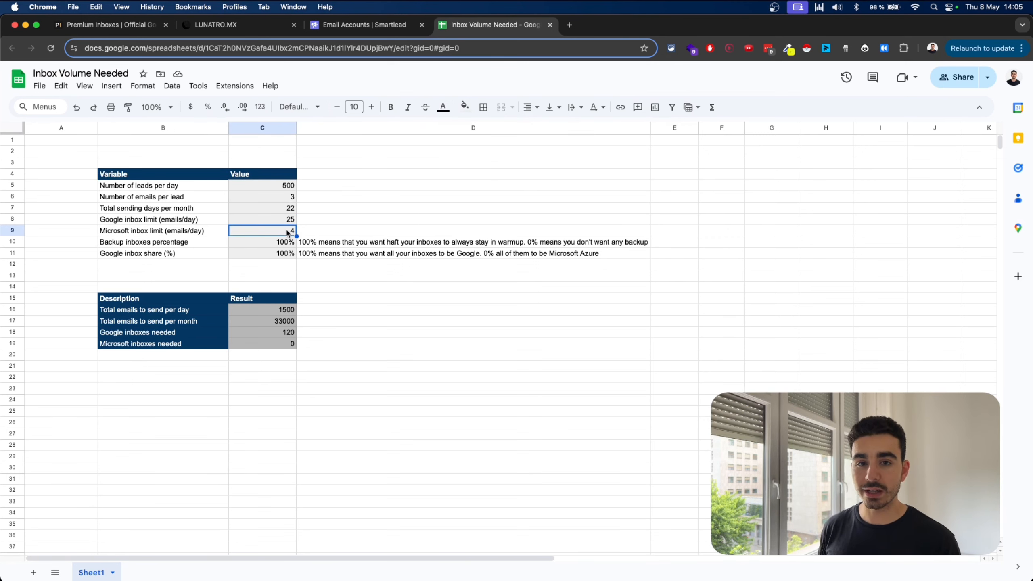
left_click(170, 244)
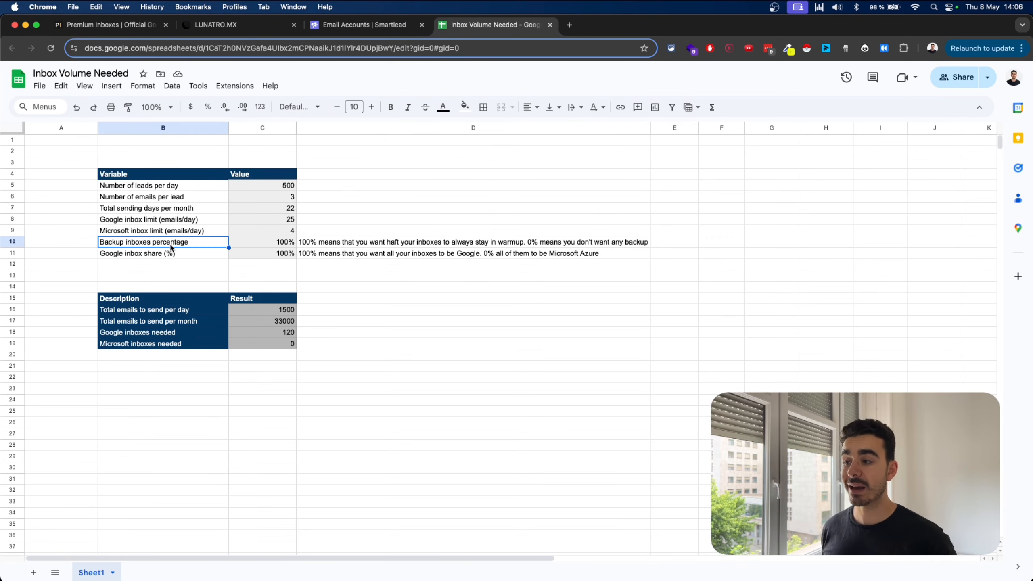
left_click(382, 222)
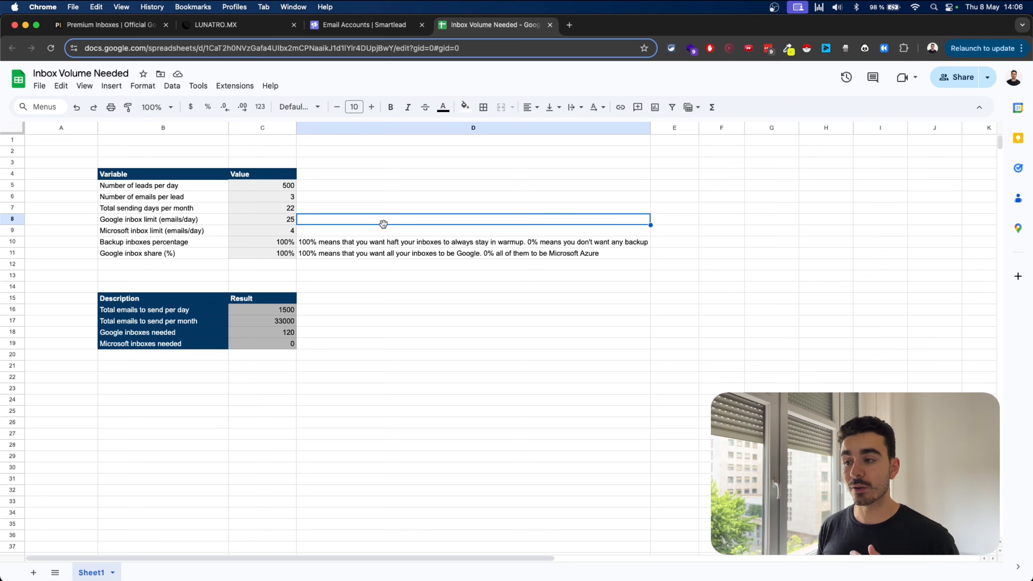
Try a backup inboxes percentage of 0% and set it back to 100%
left_click(286, 247)
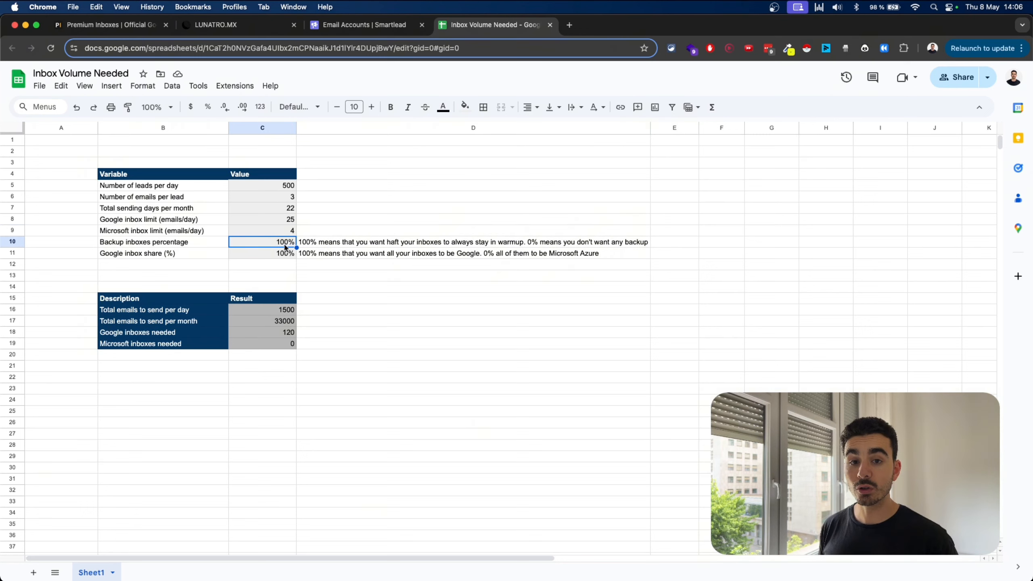
type("0")
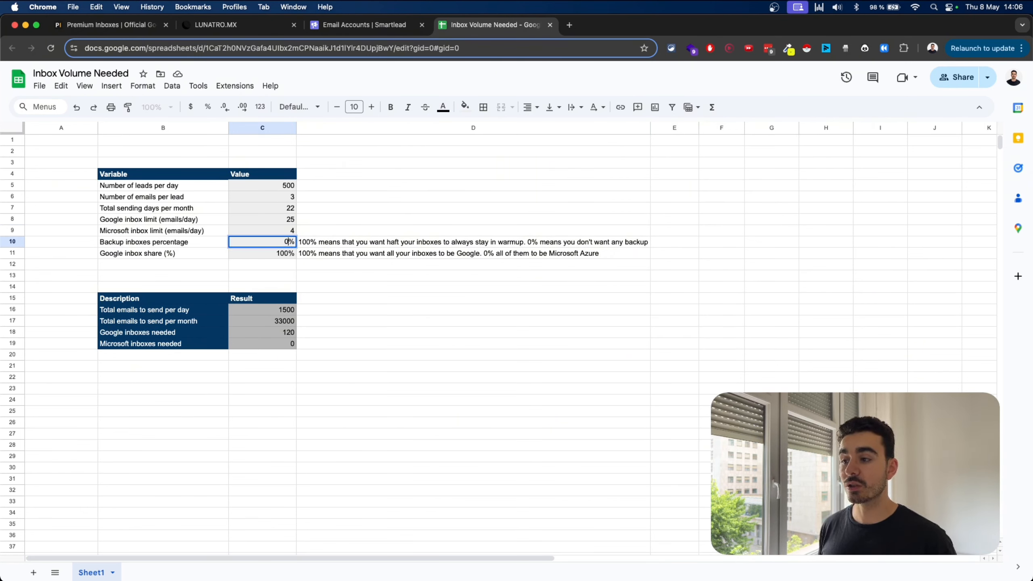
left_click(321, 286)
left_click(280, 242)
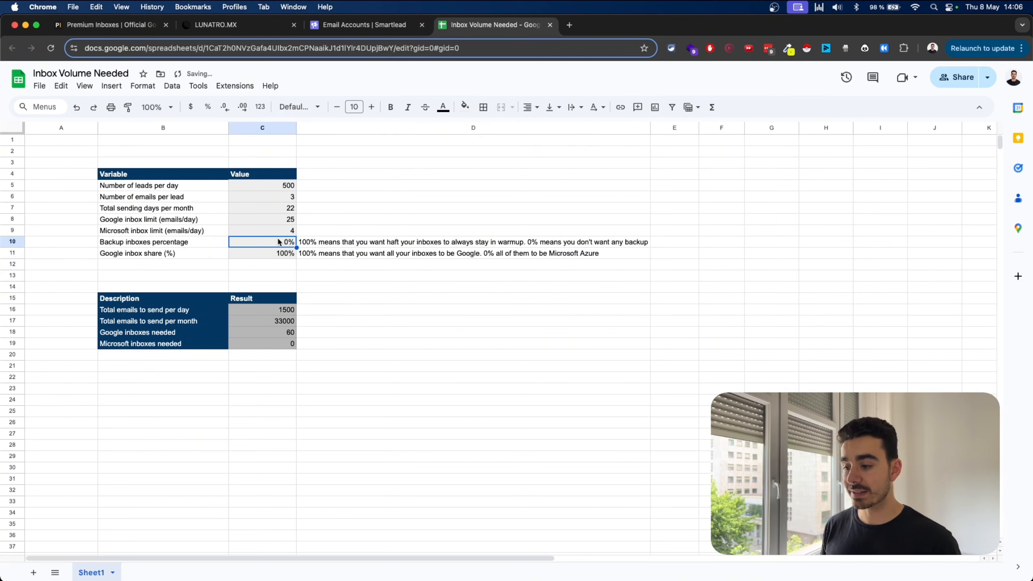
type("100")
left_click(262, 276)
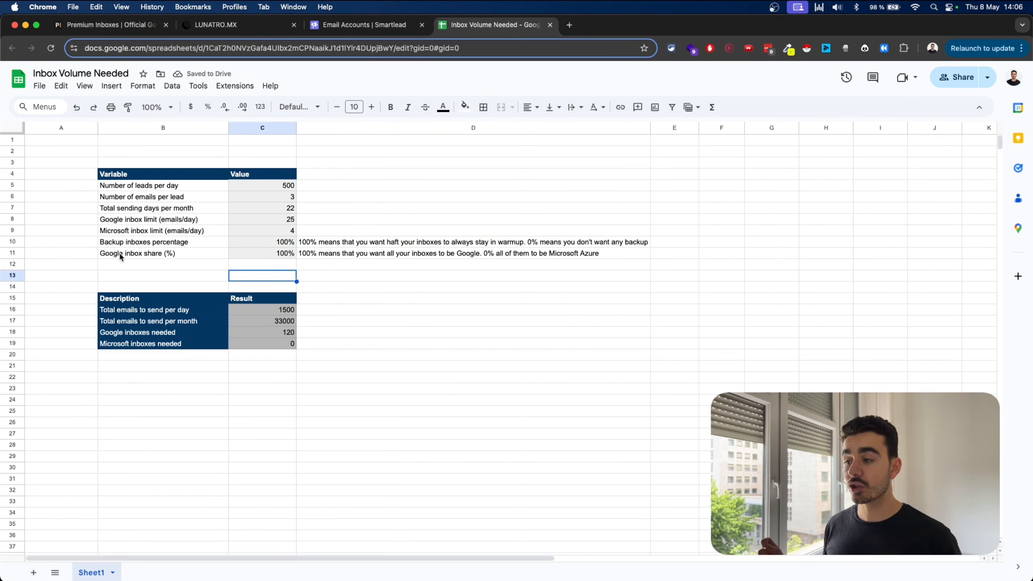
Try a Google inbox share of 0% and set it back to 100%
left_click(282, 256)
left_click(282, 264)
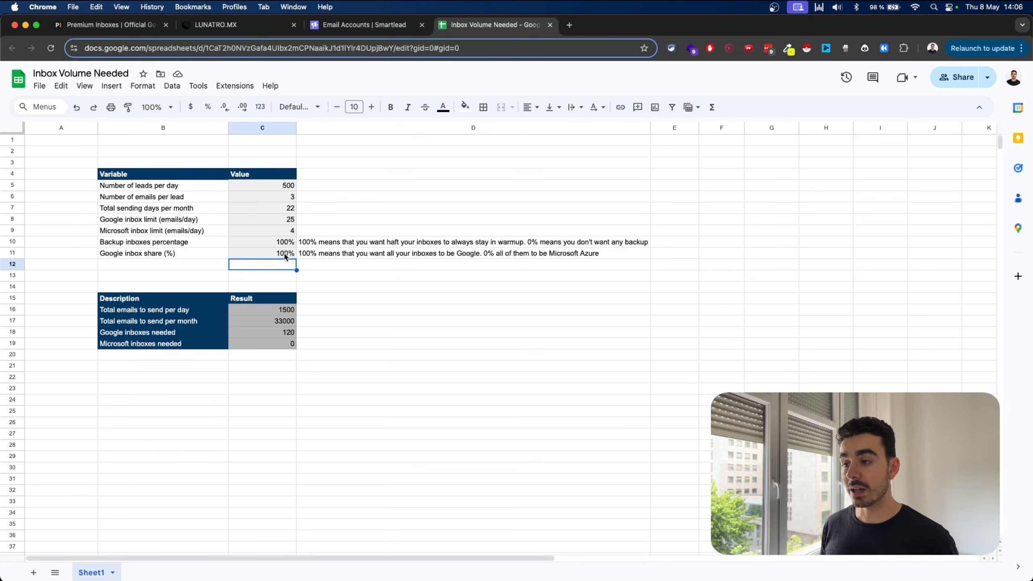
left_click(285, 254)
type("0")
key("Up")
left_click(287, 268)
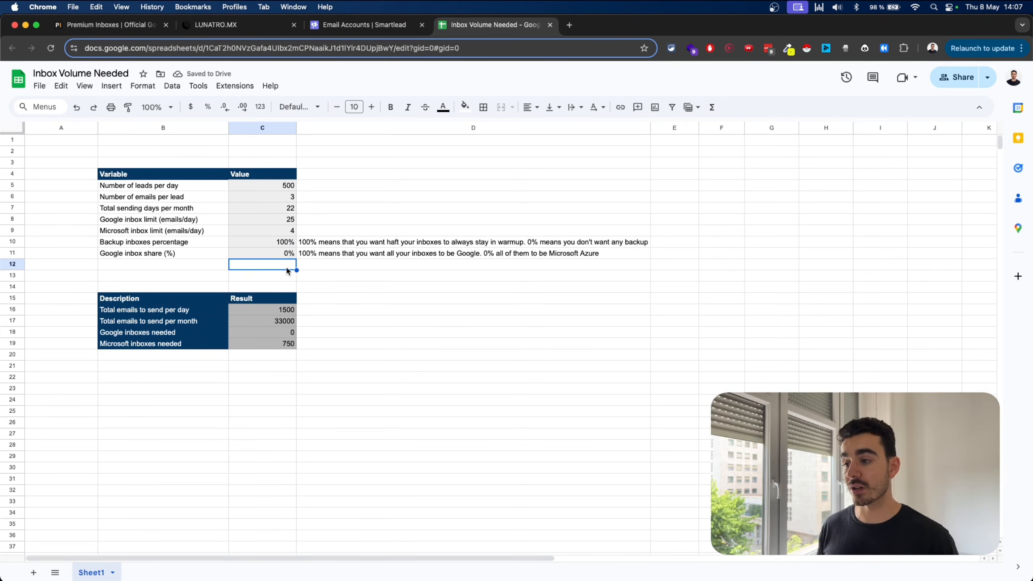
left_click(286, 257)
type("100")
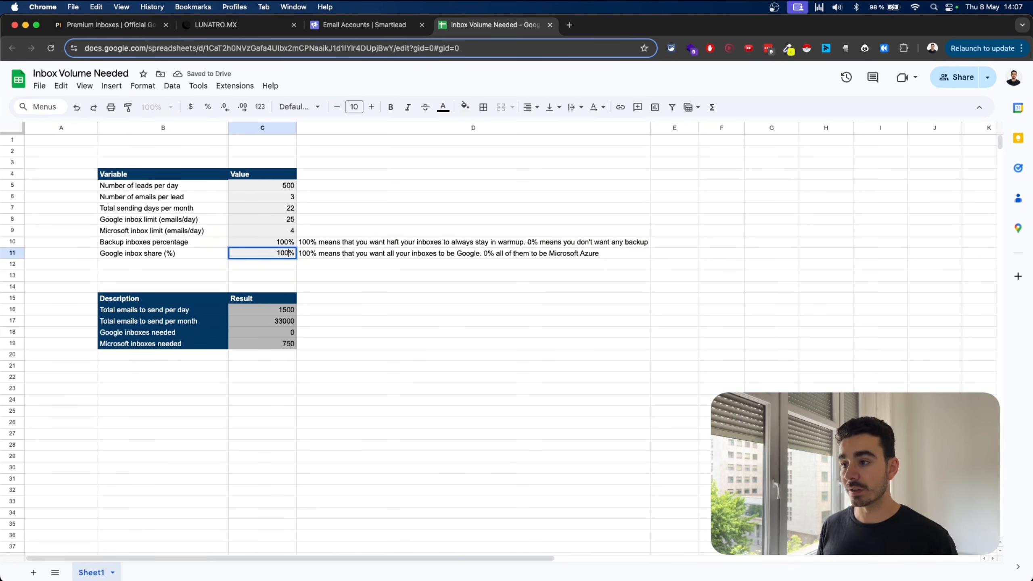
key("Return")
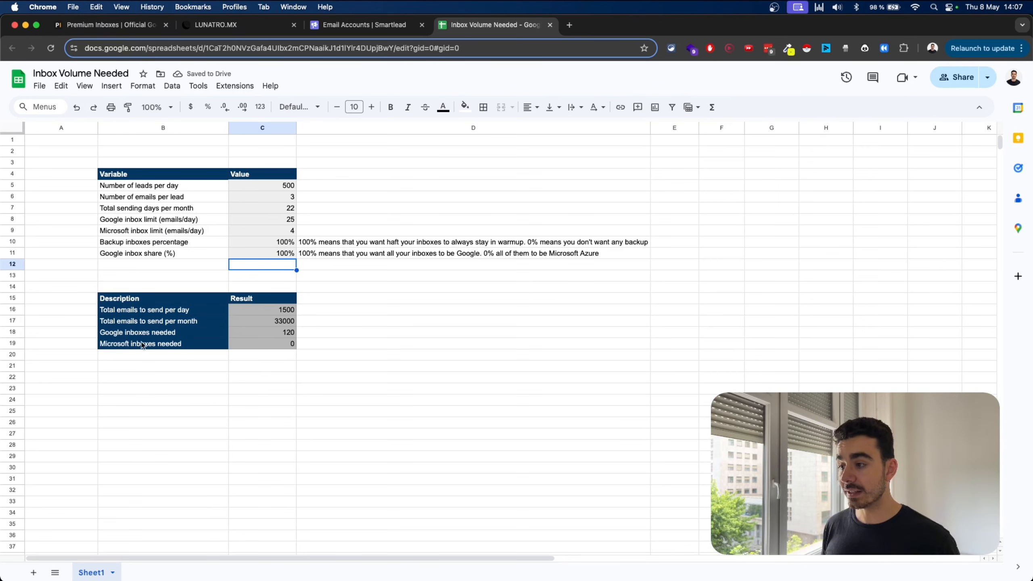
Check the Google inboxes needed with a backup inboxes percentage of 0%, and restore the percentage to 100%
left_click_drag(130, 333, 268, 331)
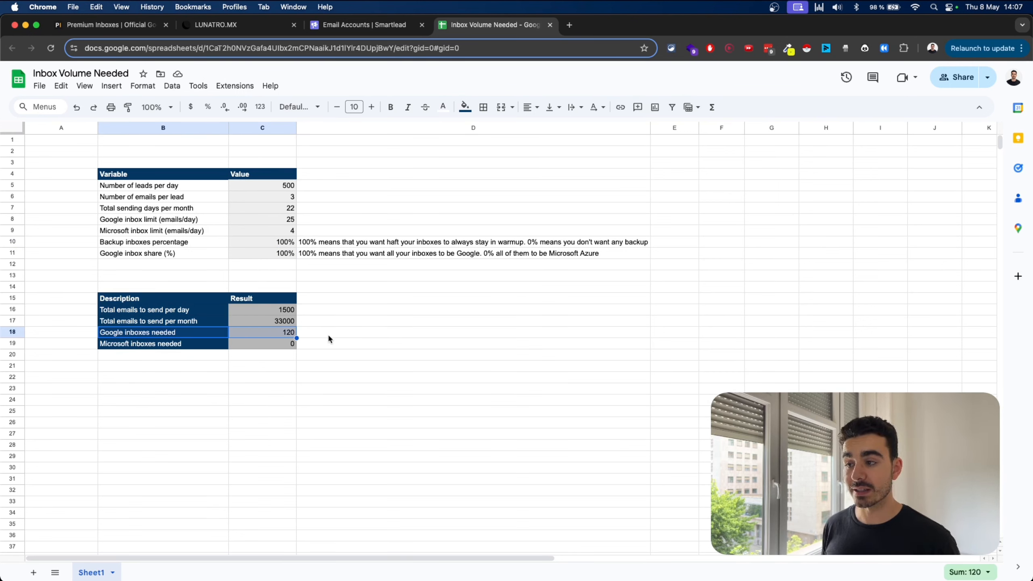
left_click(244, 244)
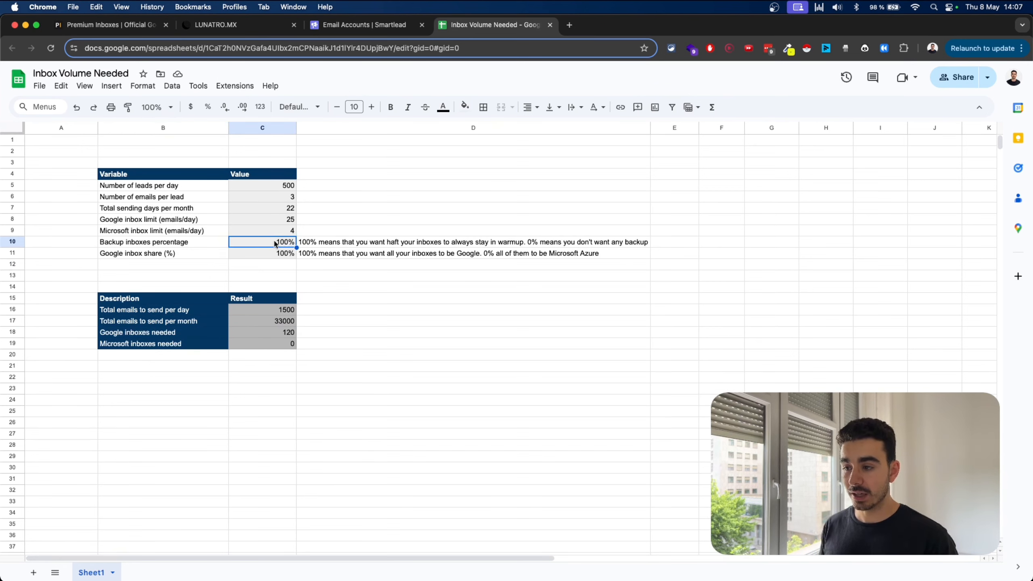
type("0")
key("Return")
left_click(291, 335)
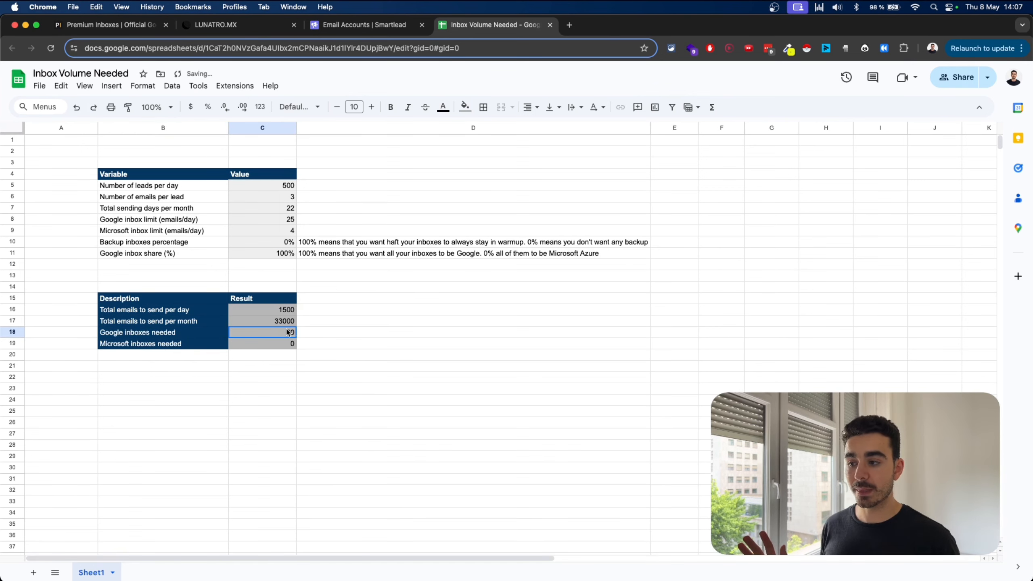
left_click(288, 245)
type("100")
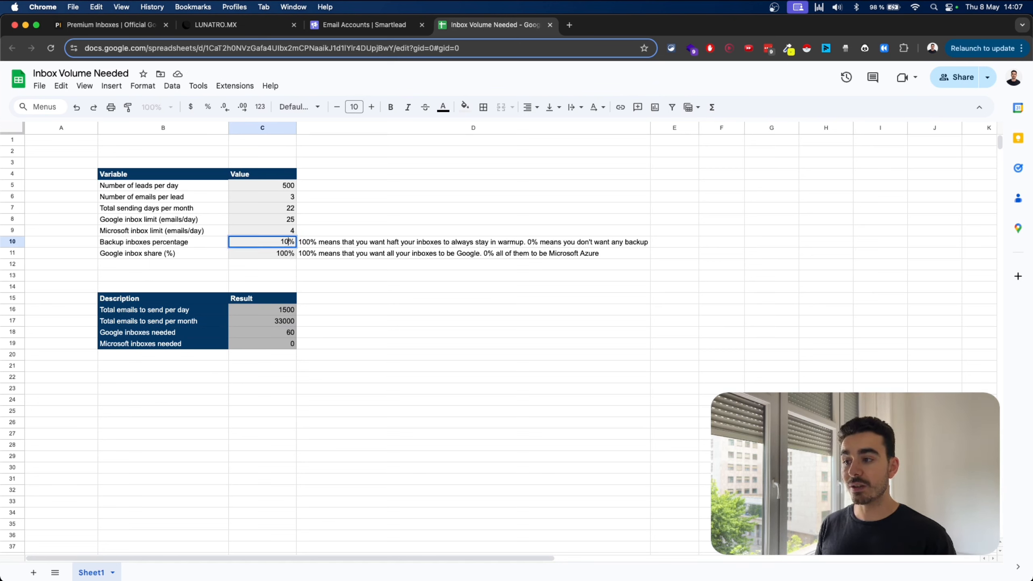
key("Return")
Set the Google inbox share to 50% and check the Google and Microsoft inboxes needed
type("50")
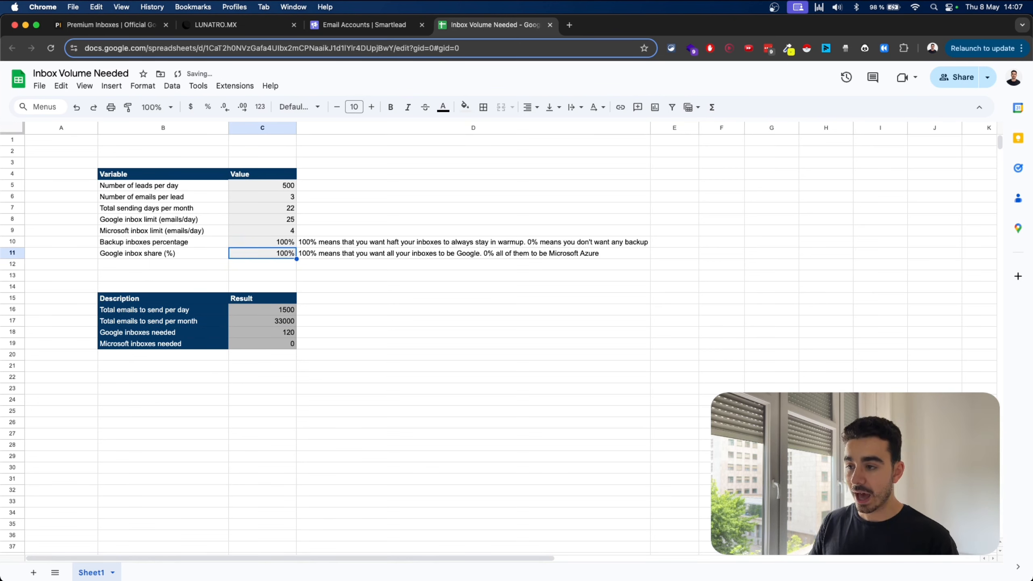
key("Return")
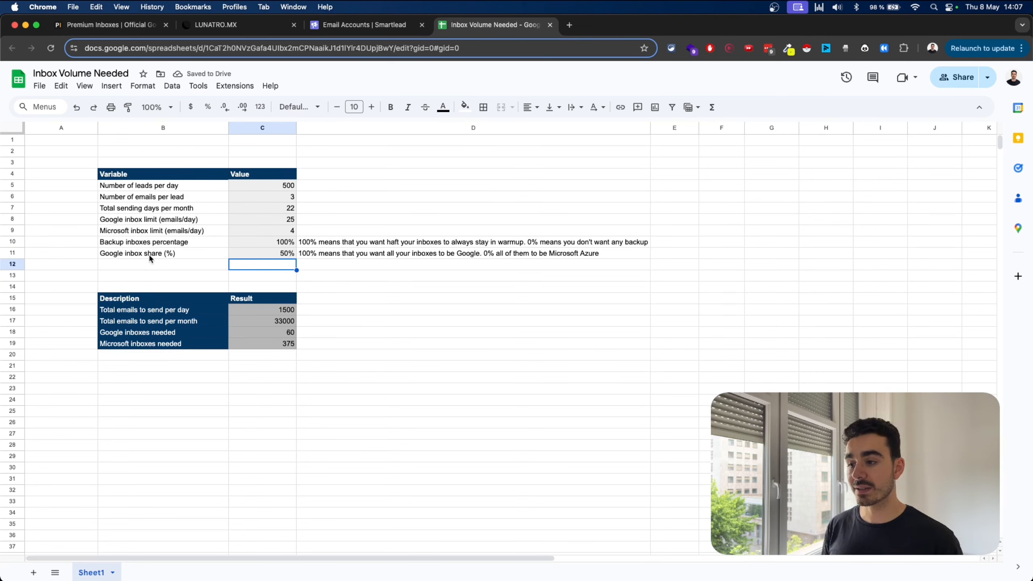
left_click_drag(167, 333, 288, 337)
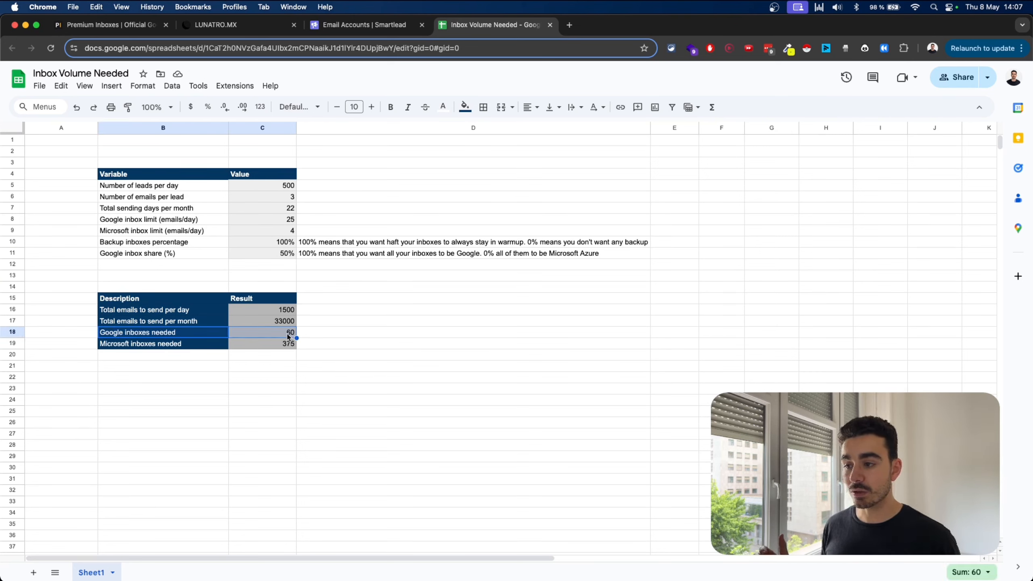
left_click_drag(149, 348, 254, 346)
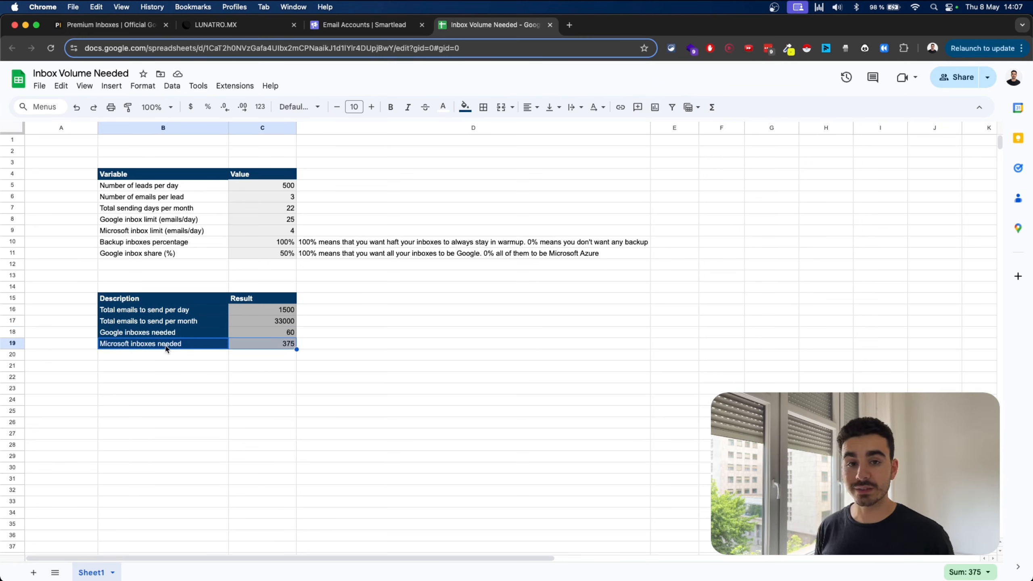
Review the leads per day, the emails per lead and the total emails to send per day and month
key("Up")
key("Up")
key("Up")
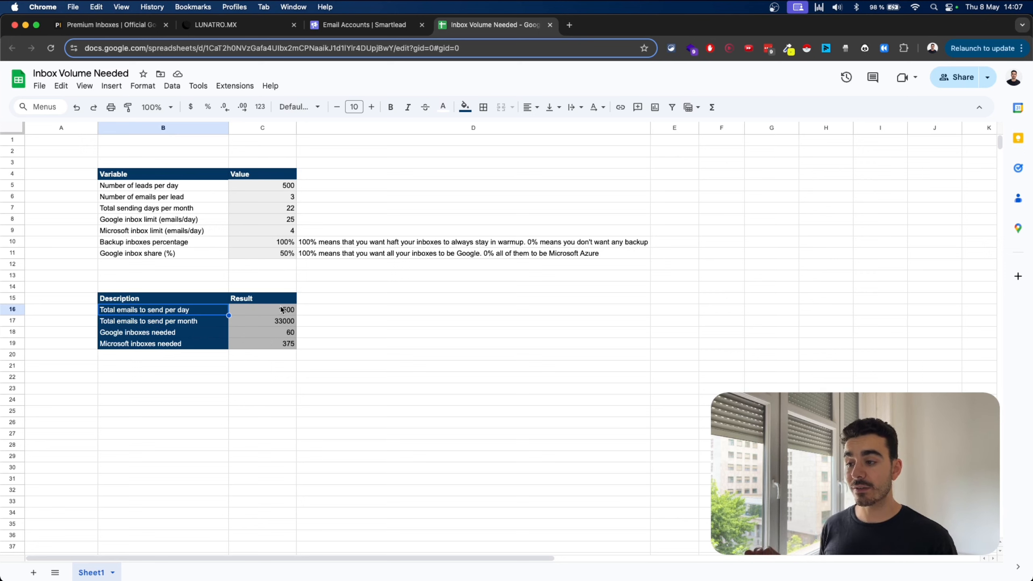
left_click(291, 190)
left_click(292, 197)
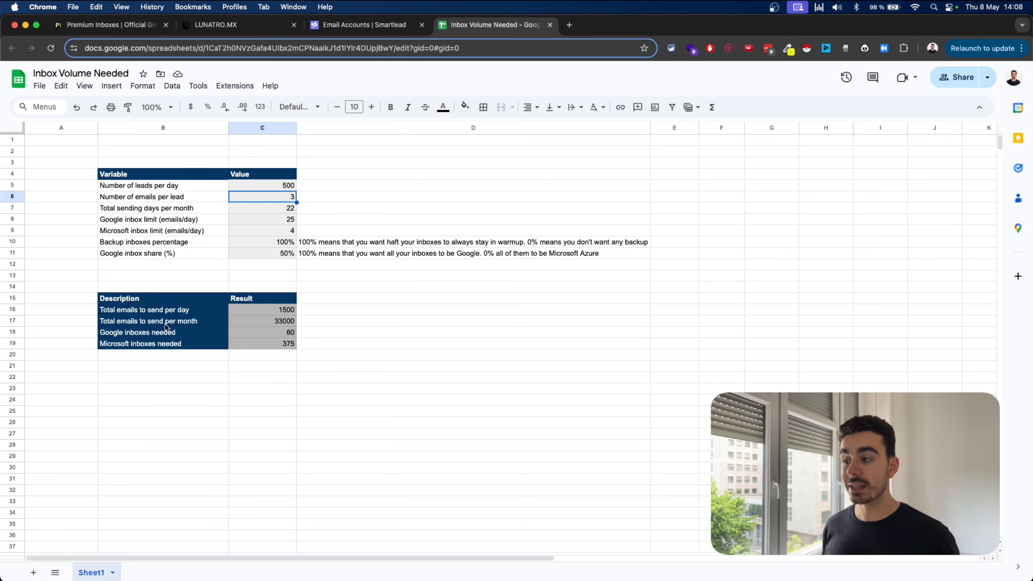
left_click_drag(211, 322, 287, 323)
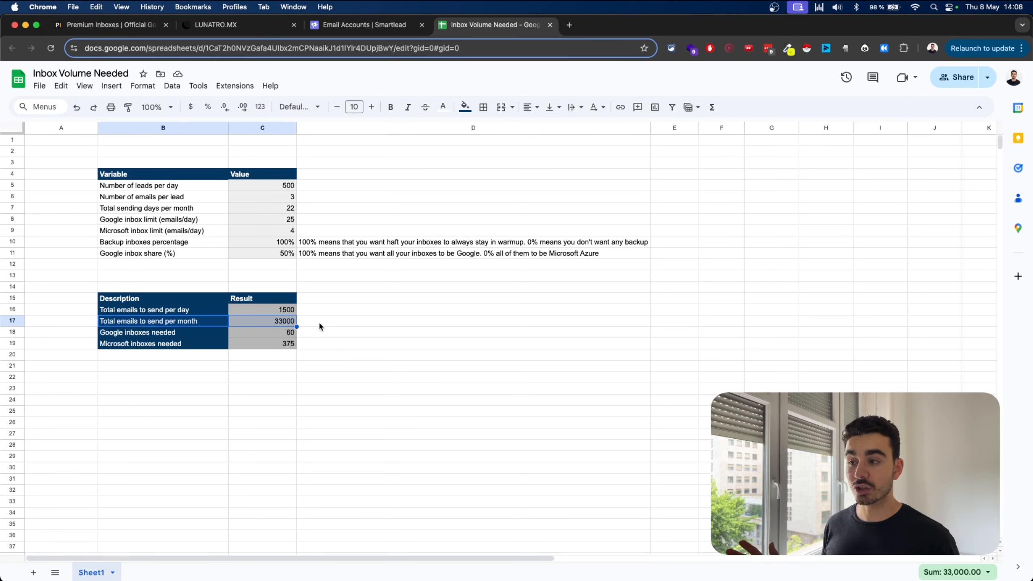
left_click(376, 312)
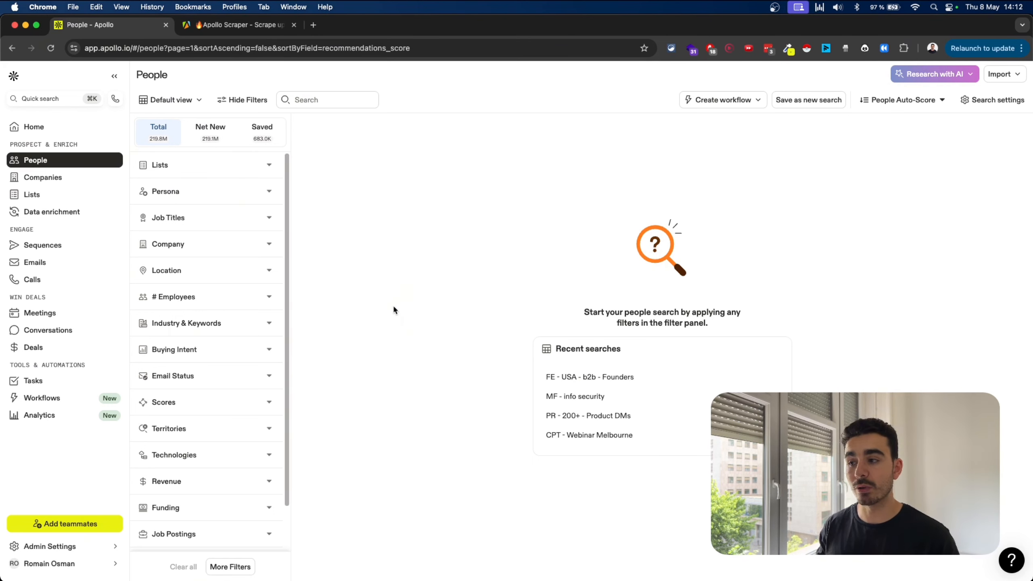
In Apollo, filter people by job title founder, location United States and company sizes 11-20, 21-50 and 51-100 employees
left_click(252, 218)
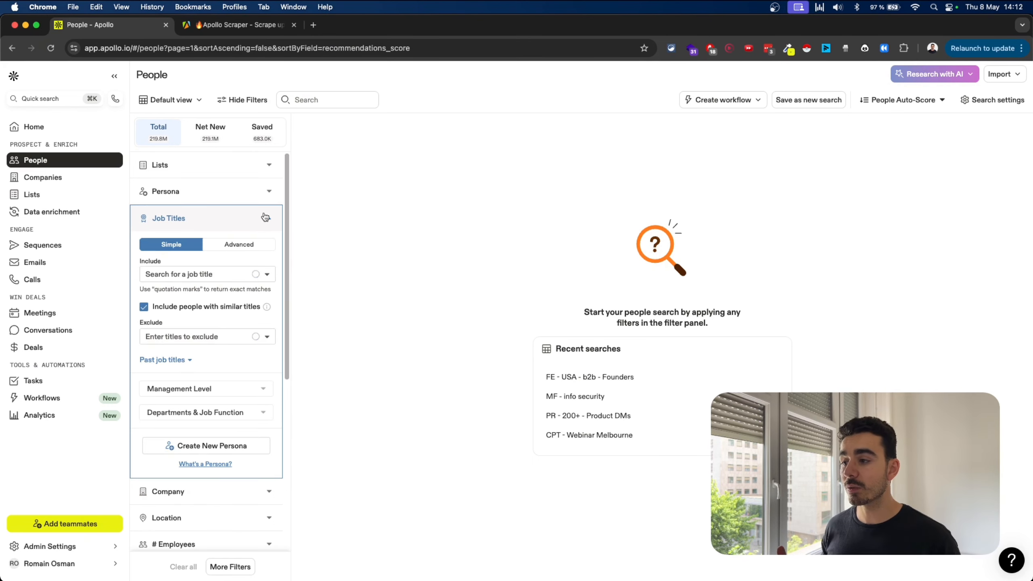
left_click(198, 274)
type("found")
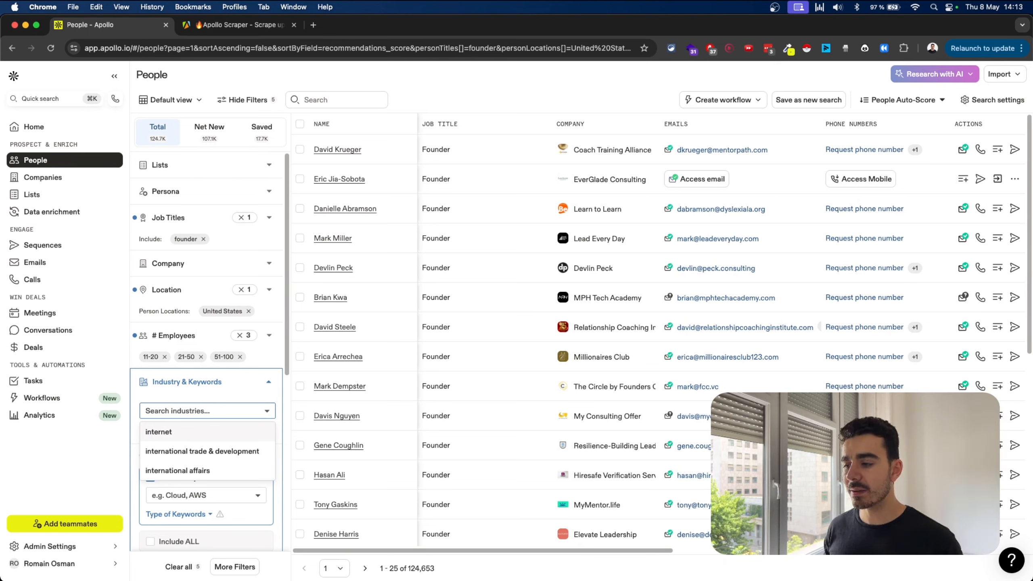
Add the information technology & services industry to the people search and look through the remaining filters
type("infor")
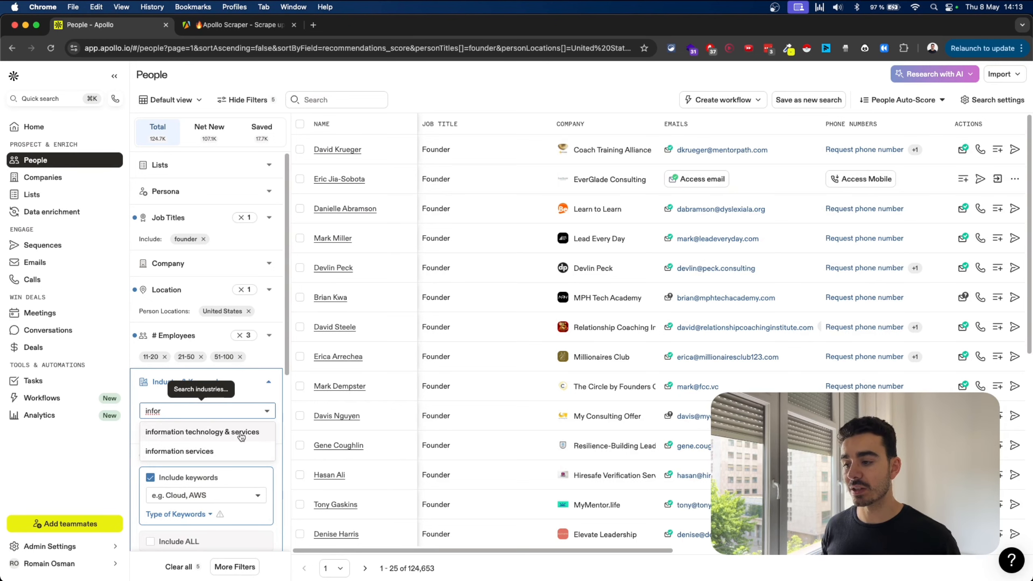
left_click(242, 432)
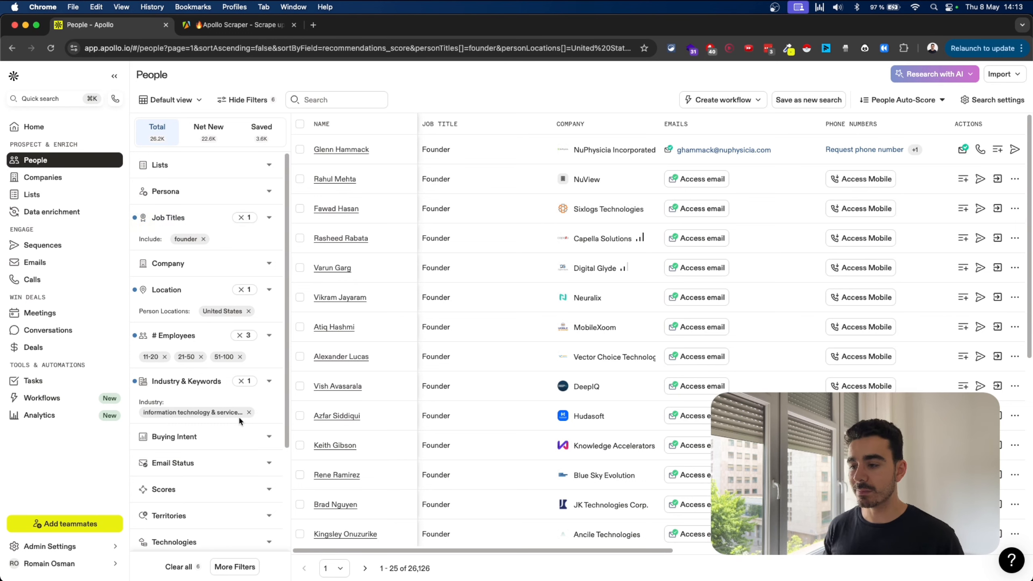
scroll(242, 423, "down", 3)
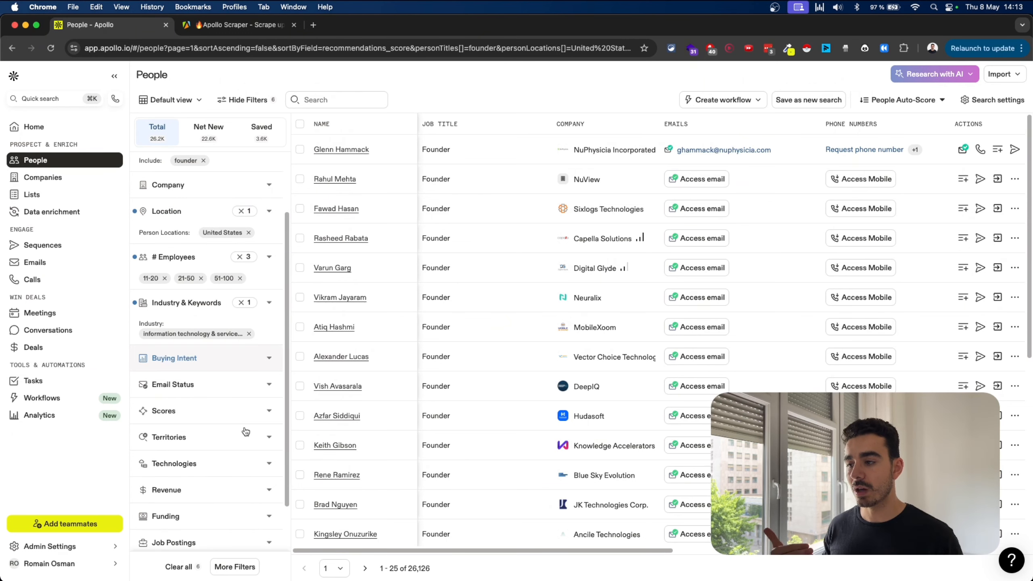
scroll(246, 431, "down", 2)
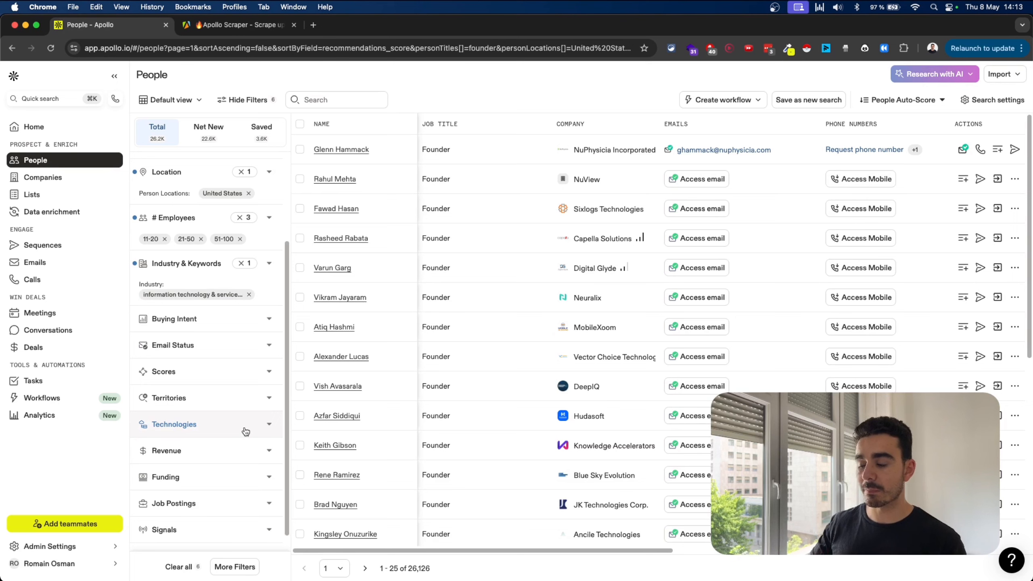
scroll(246, 431, "up", 5)
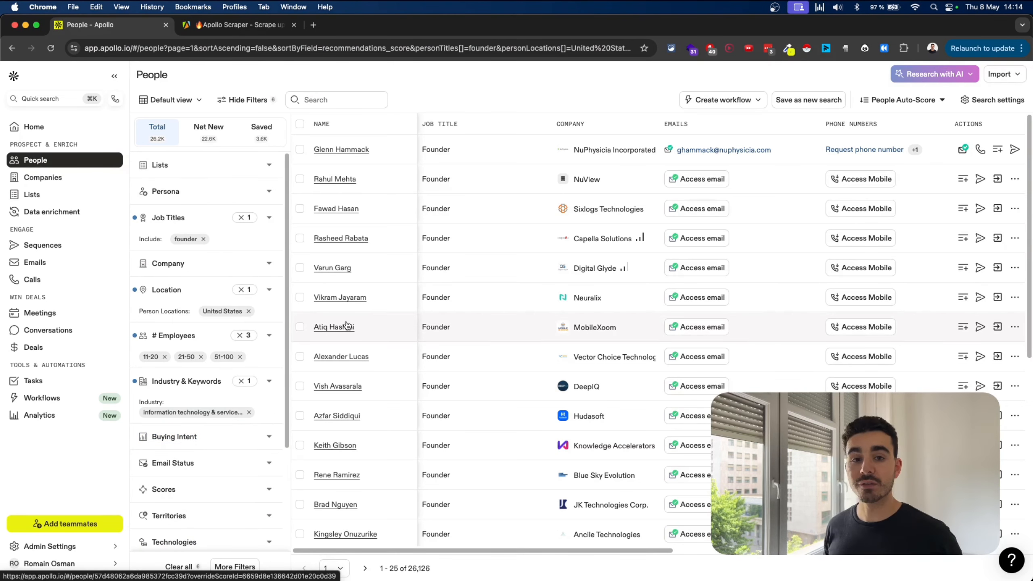
Take the filtered Apollo search URL to the Apollo Scraper on Apify and set the total number of records required to 10000
left_click(344, 48)
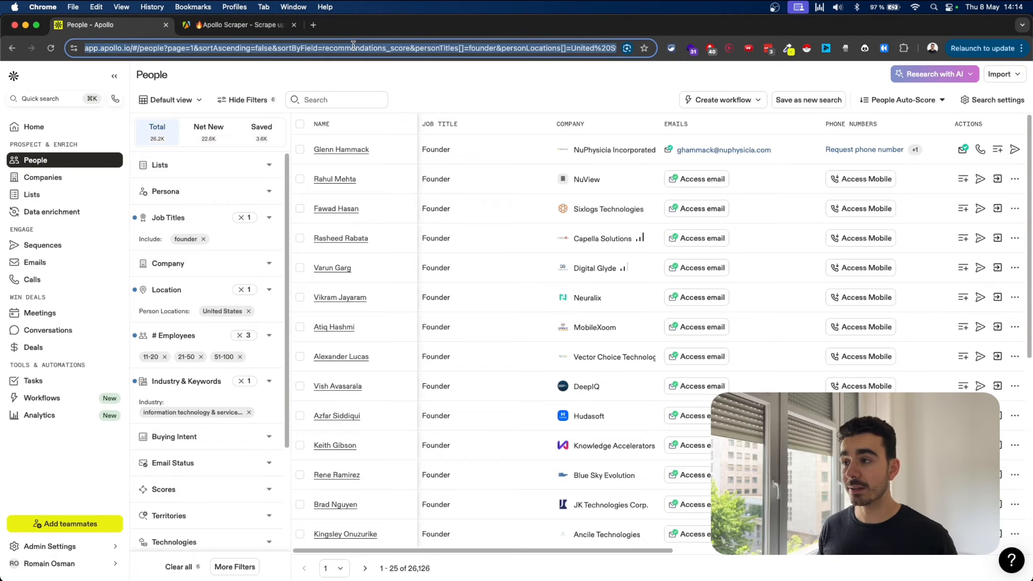
key("ctrl+Tab")
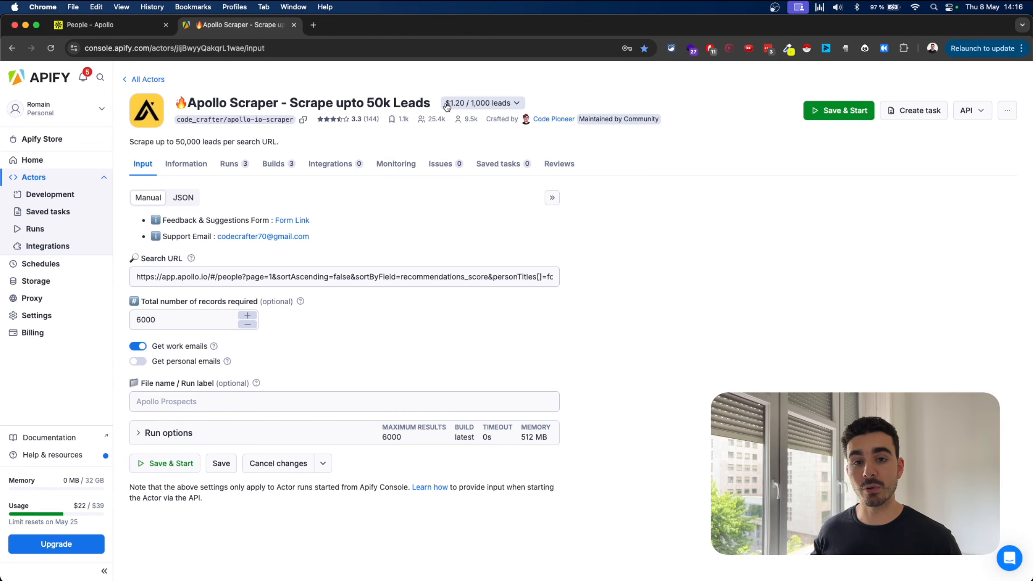
left_click(195, 325)
double_click(195, 324)
type("10000")
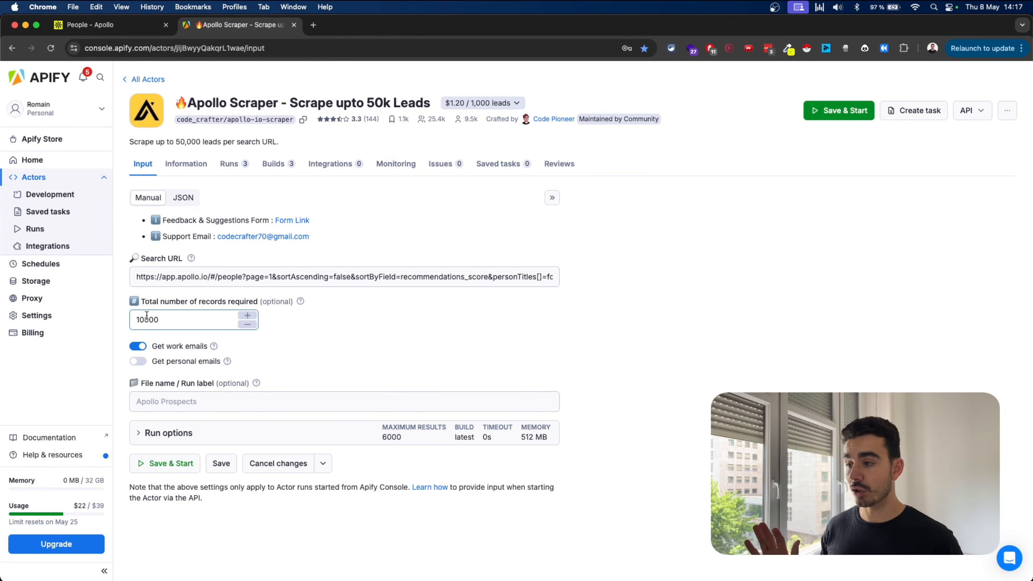
left_click(175, 334)
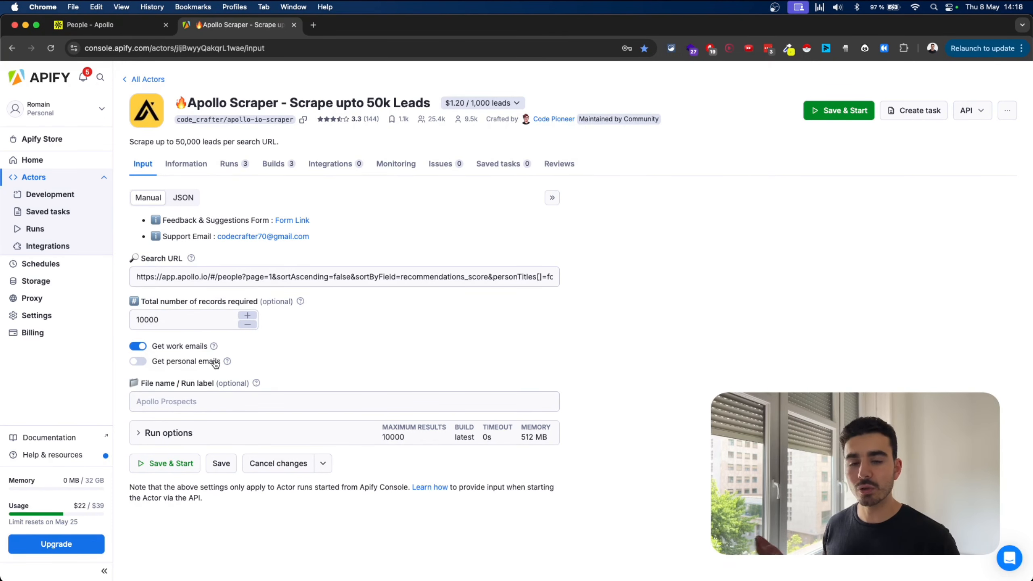
Turn on no maximum limit for the charged results in the scraper's run options and recheck the requested record total
left_click(154, 433)
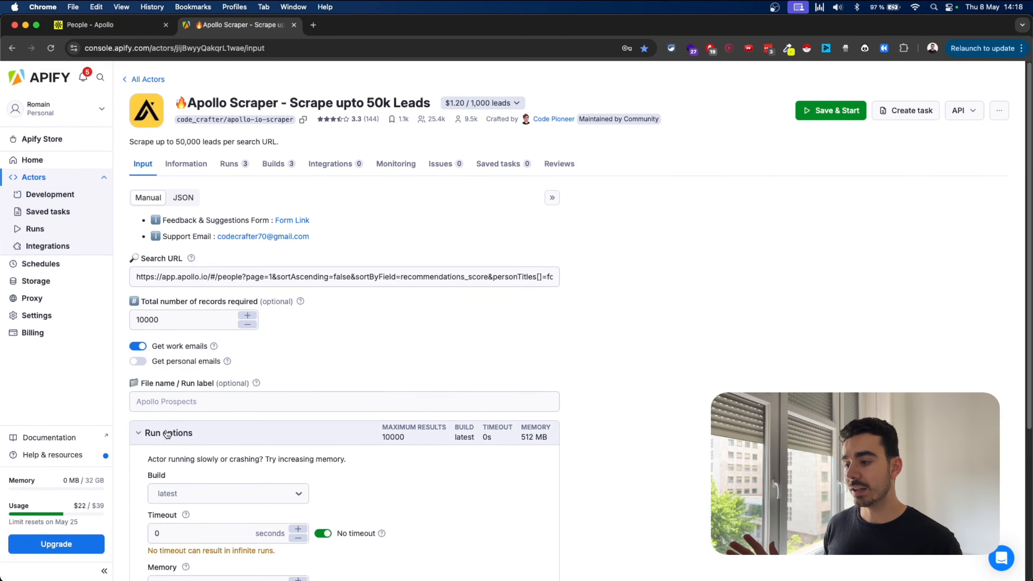
scroll(162, 431, "down", 5)
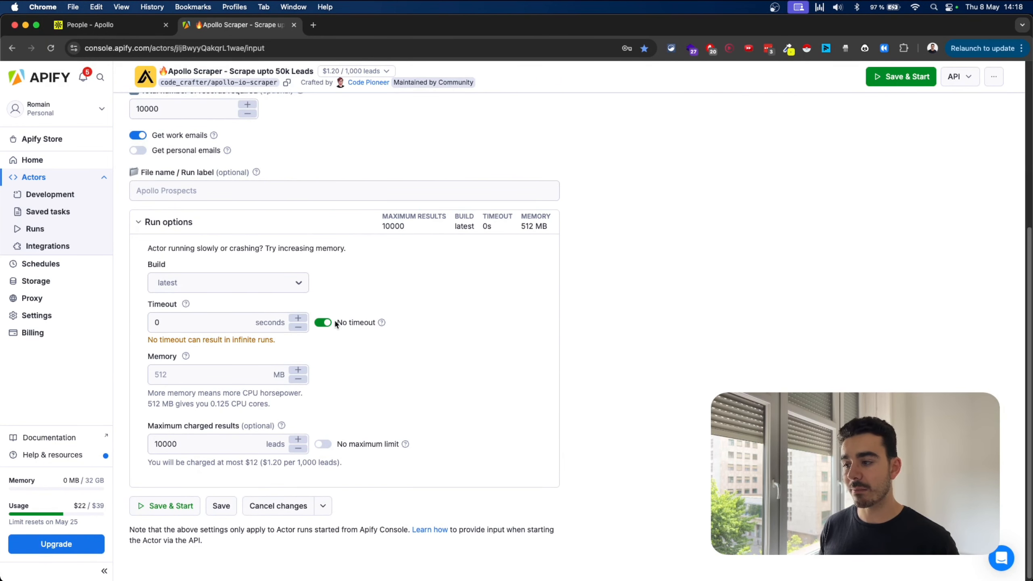
left_click(241, 374)
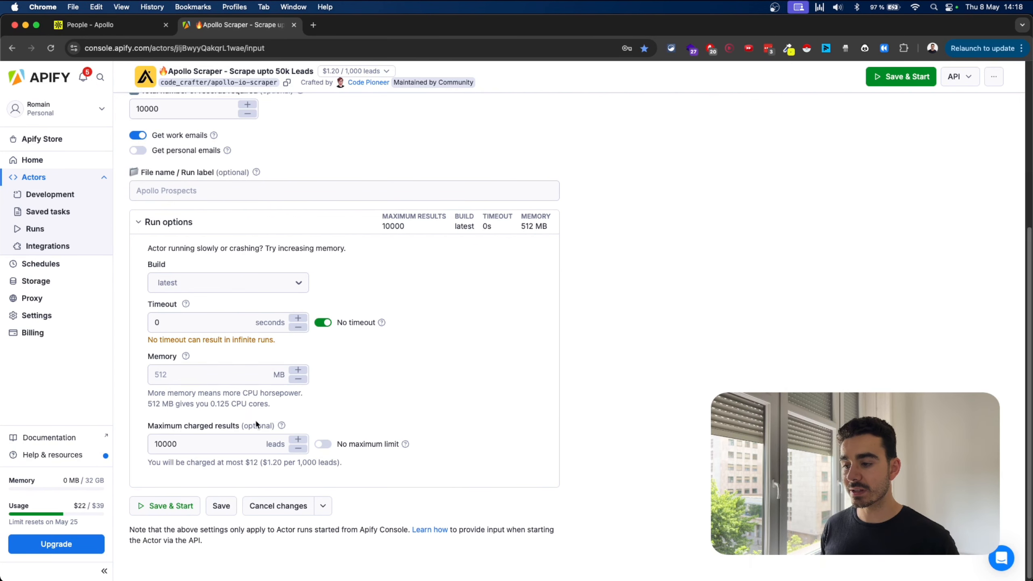
left_click(320, 445)
scroll(247, 305, "up", 4)
left_click(173, 189)
left_click_drag(172, 189, 131, 189)
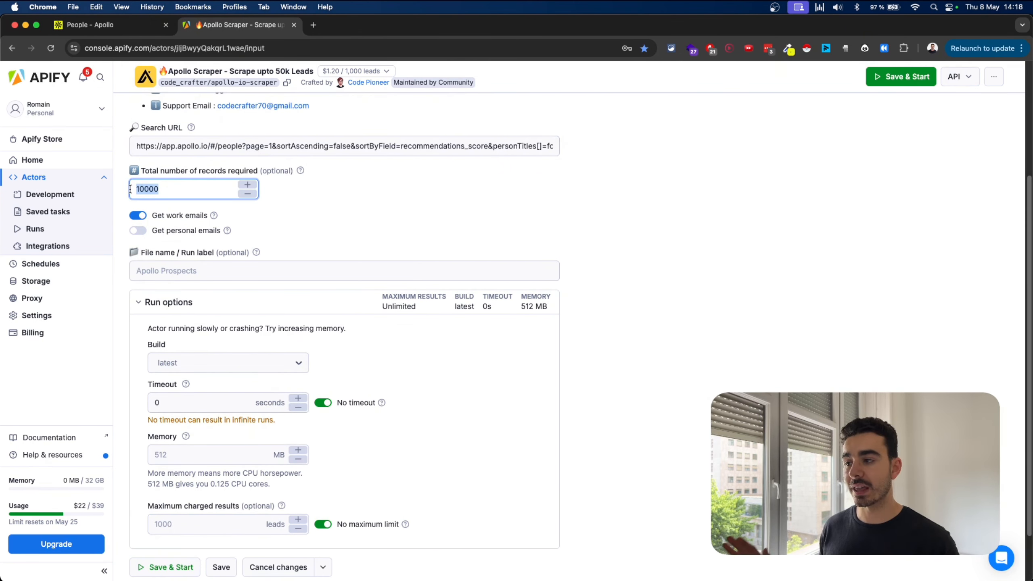
scroll(210, 236, "down", 3)
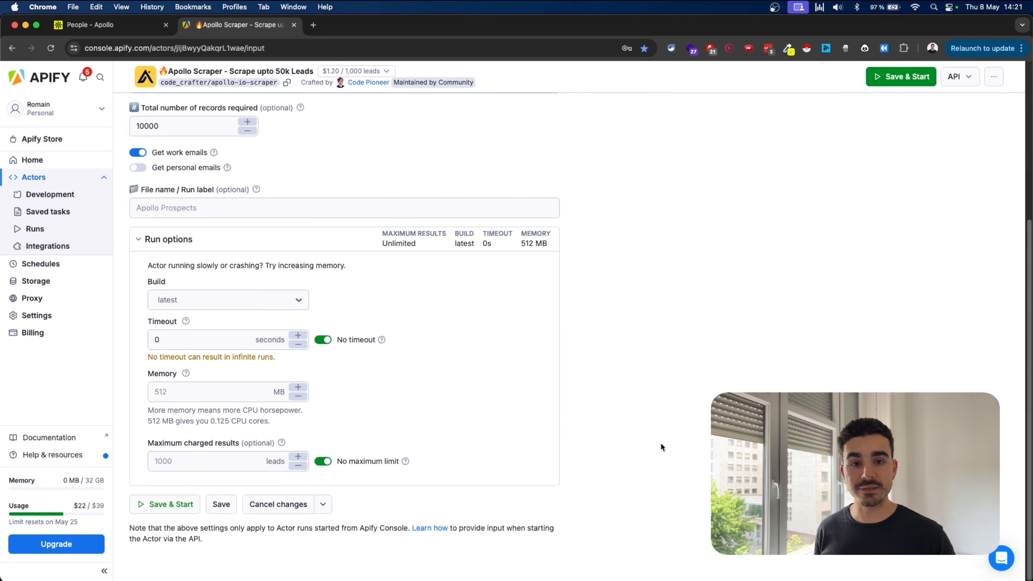
Switch to ChatGPT and examine the prompt listing the spreadsheet columns to keep
key("ctrl+Up")
left_click(311, 353)
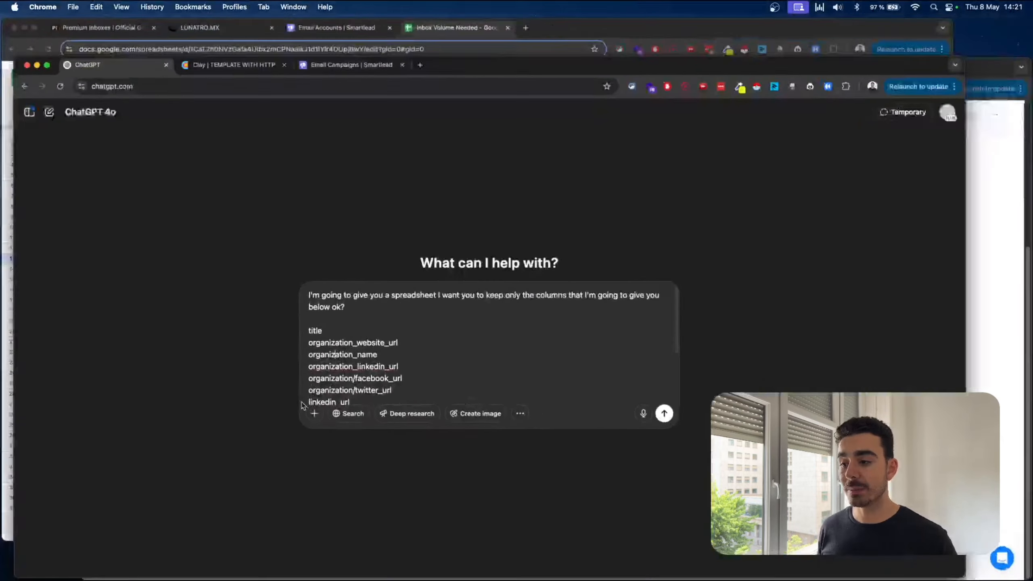
left_click_drag(320, 276, 377, 339)
left_click(377, 338)
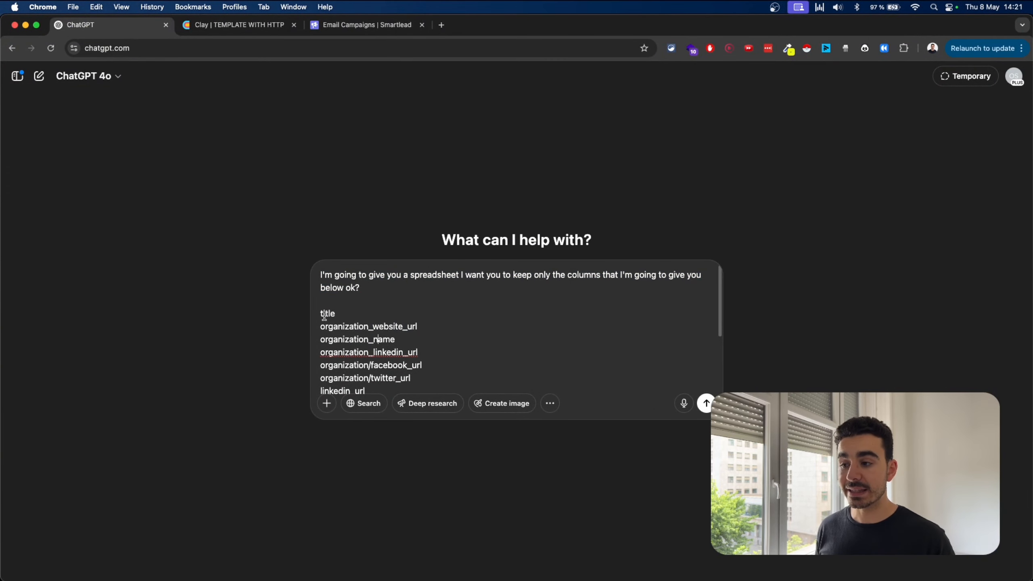
left_click_drag(322, 313, 383, 475)
left_click(375, 370)
scroll(375, 370, "up", 1)
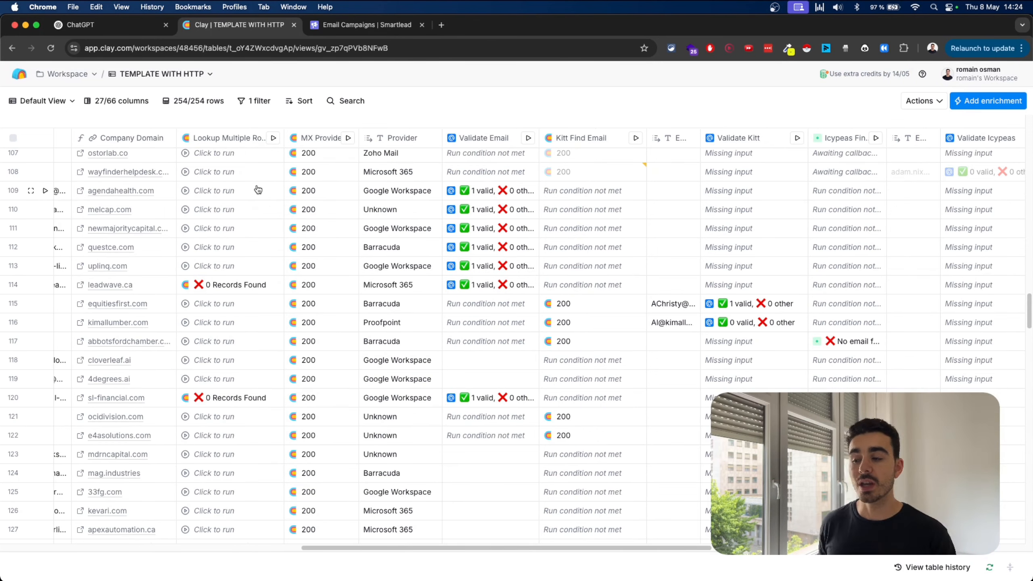
Switch to the Clay lead table and examine the email provider, Validate Email, Kitt and Icypeas finder columns across the rows
scroll(249, 191, "right", 2)
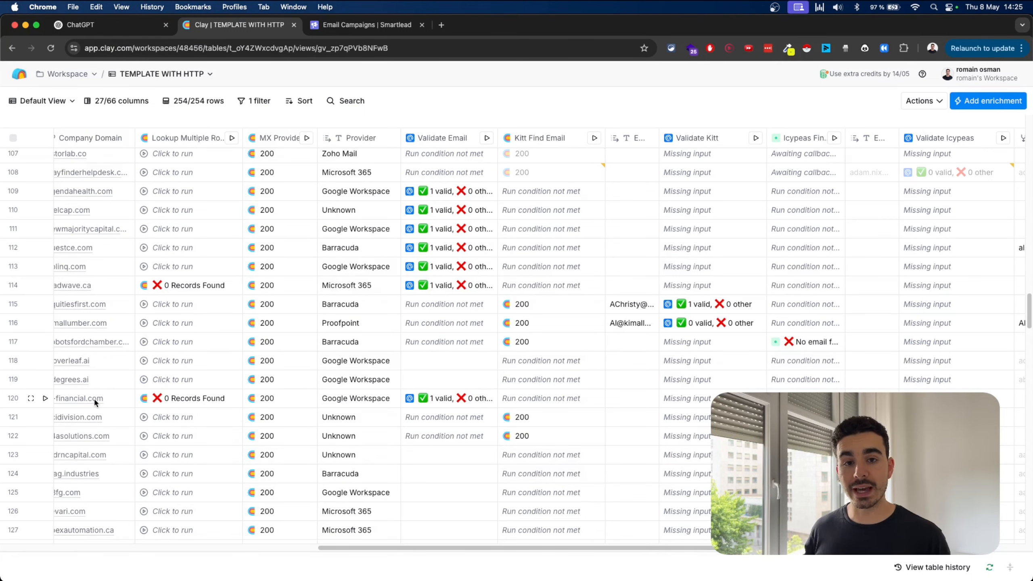
scroll(94, 397, "down", 1)
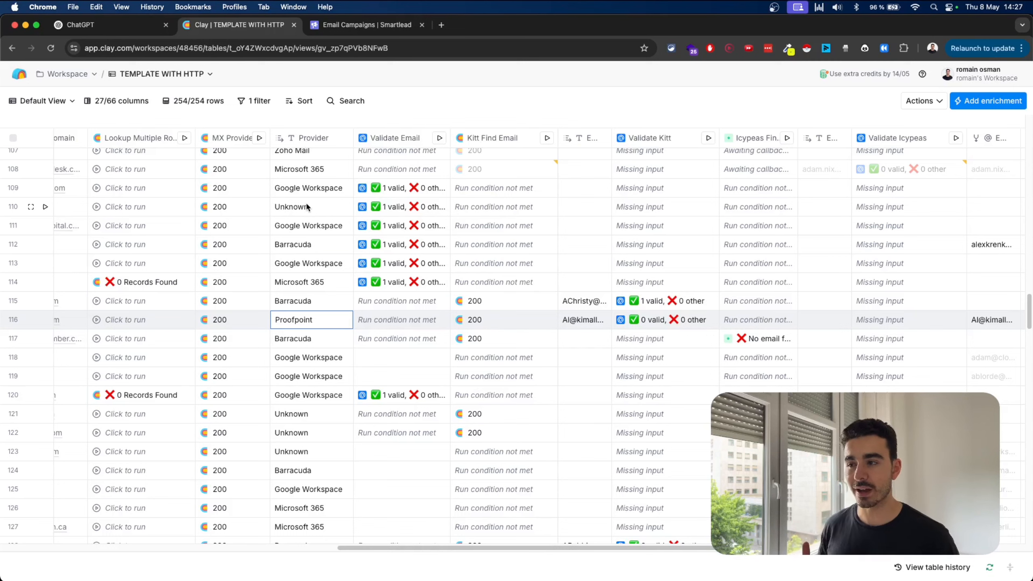
scroll(305, 211, "up", 3)
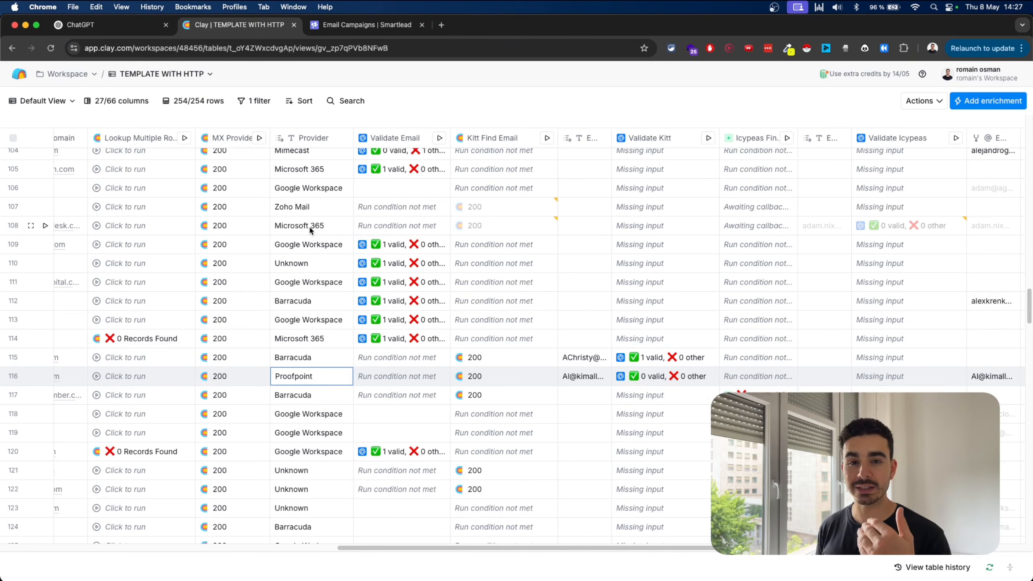
scroll(308, 226, "down", 5)
scroll(308, 226, "right", 2)
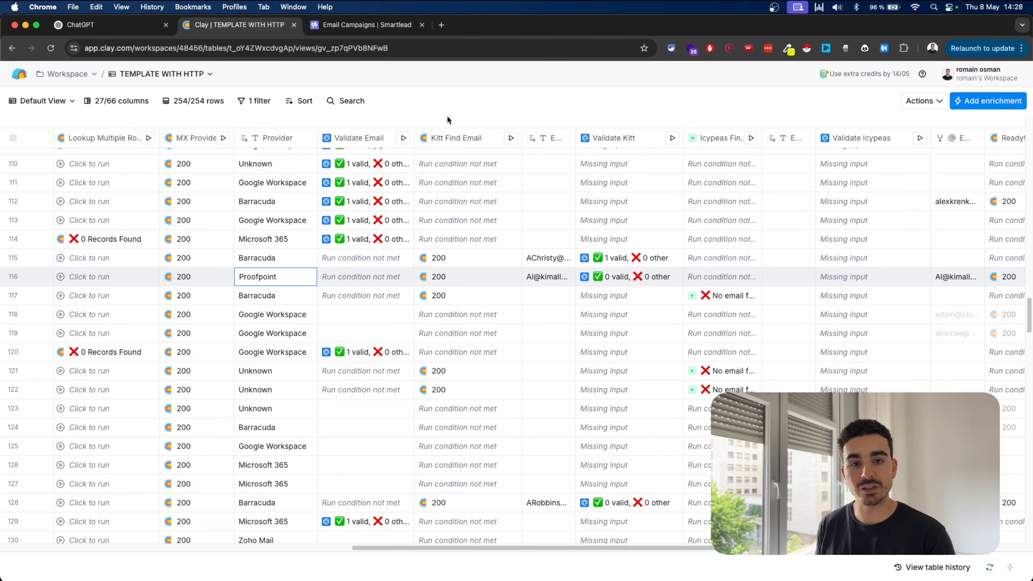
scroll(425, 299, "down", 2)
scroll(425, 299, "right", 1)
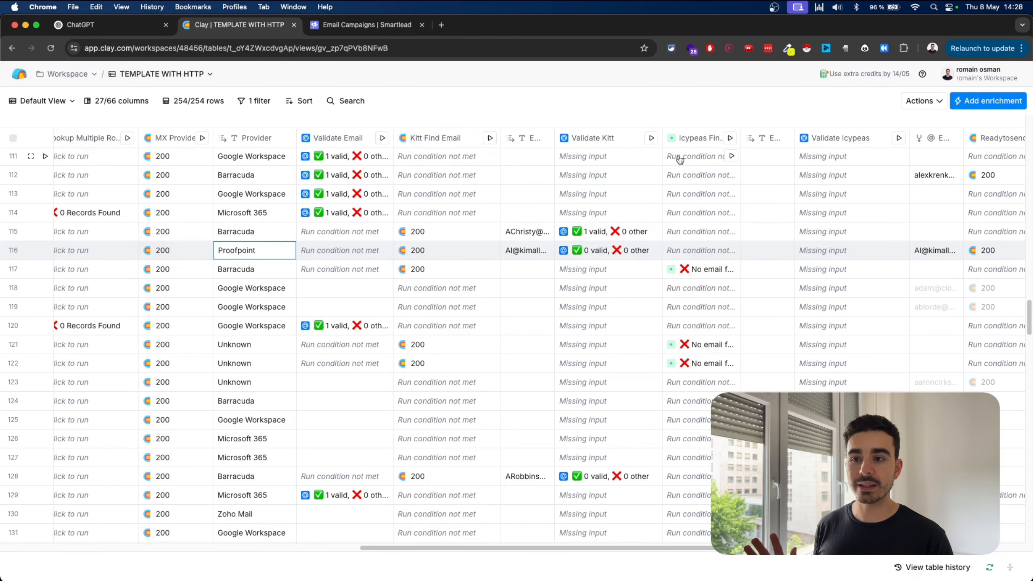
scroll(503, 293, "down", 1)
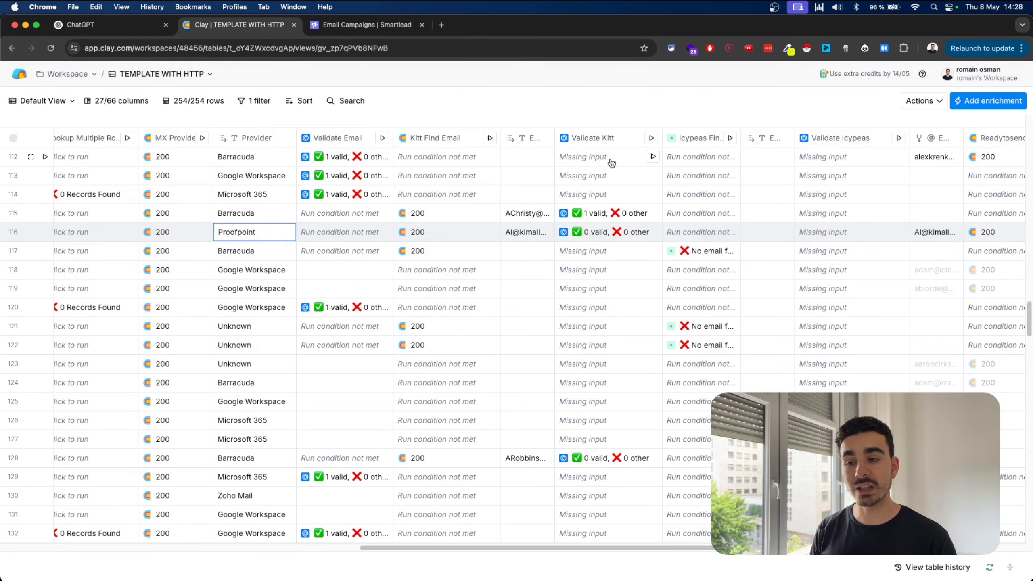
scroll(606, 163, "down", 1)
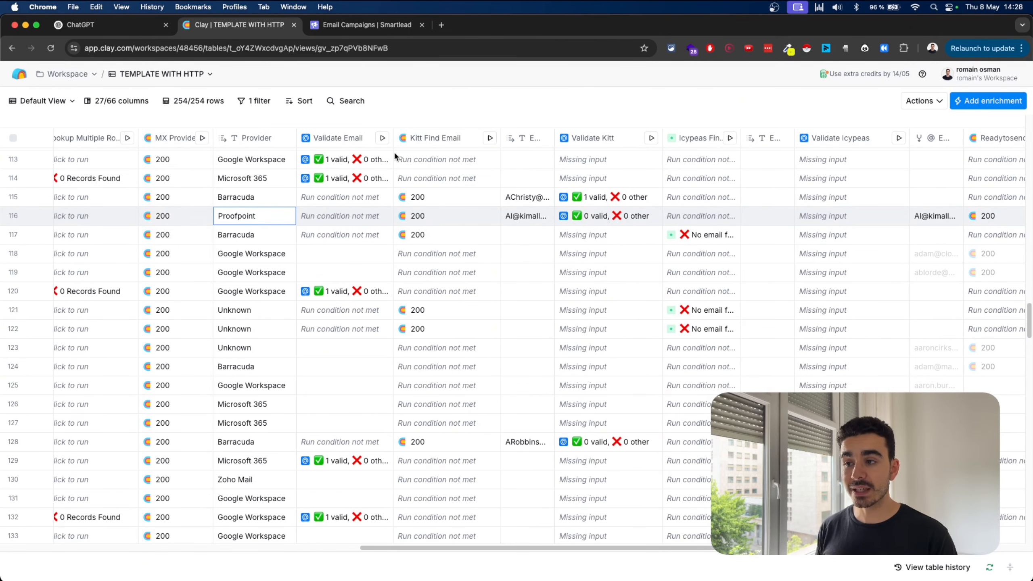
scroll(665, 281, "right", 1)
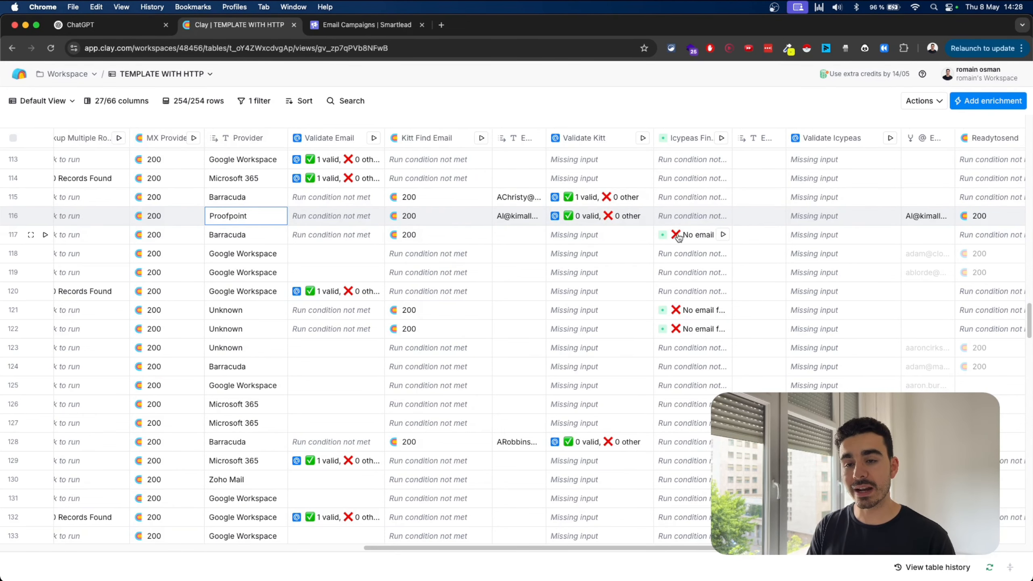
scroll(691, 244, "right", 5)
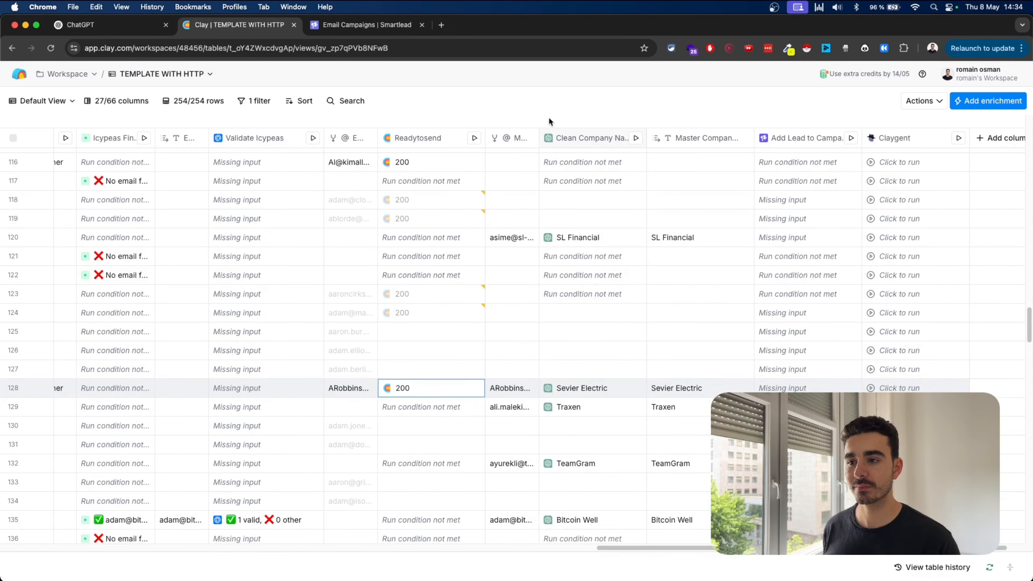
left_click(512, 137)
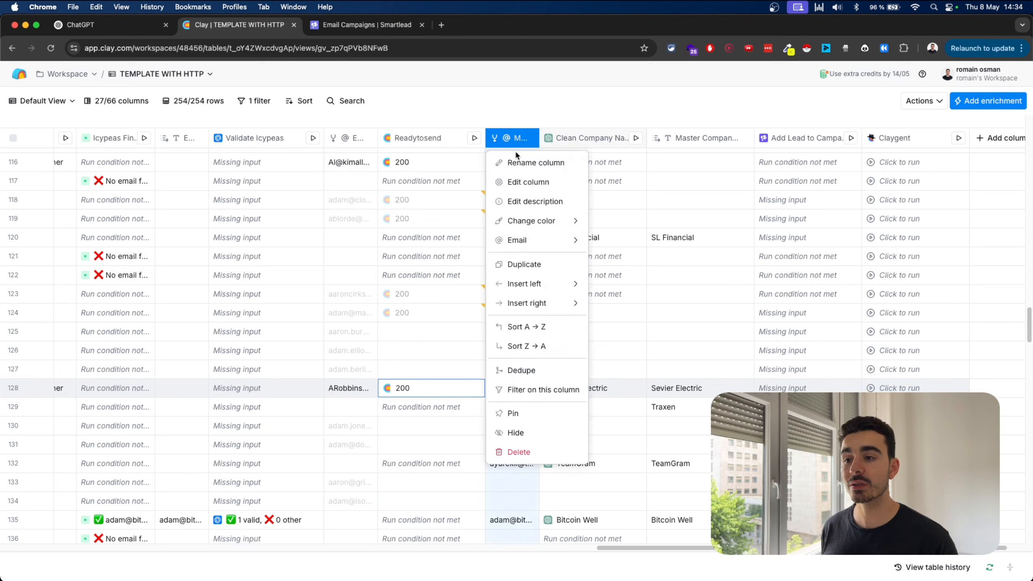
left_click(517, 159)
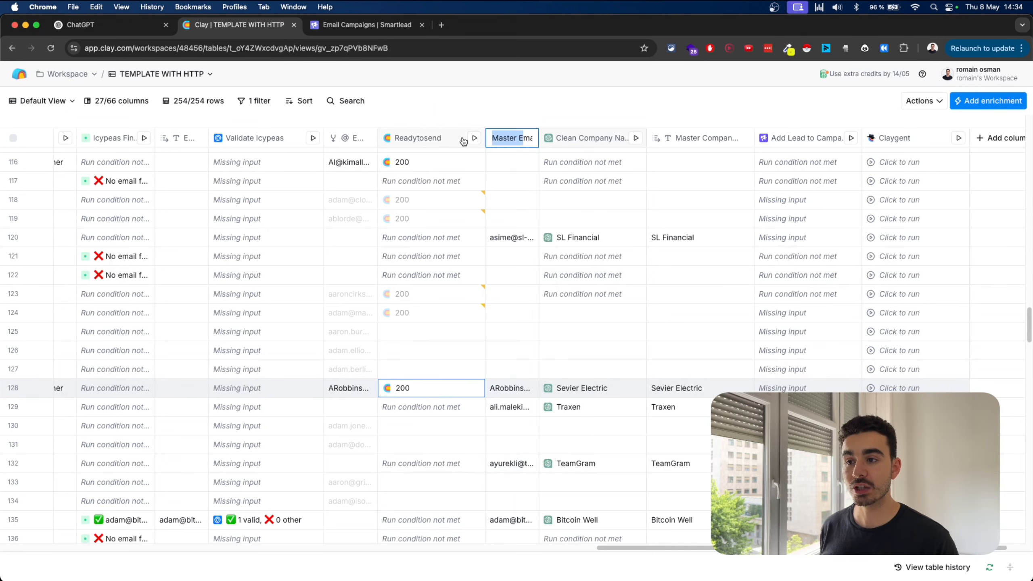
left_click(539, 116)
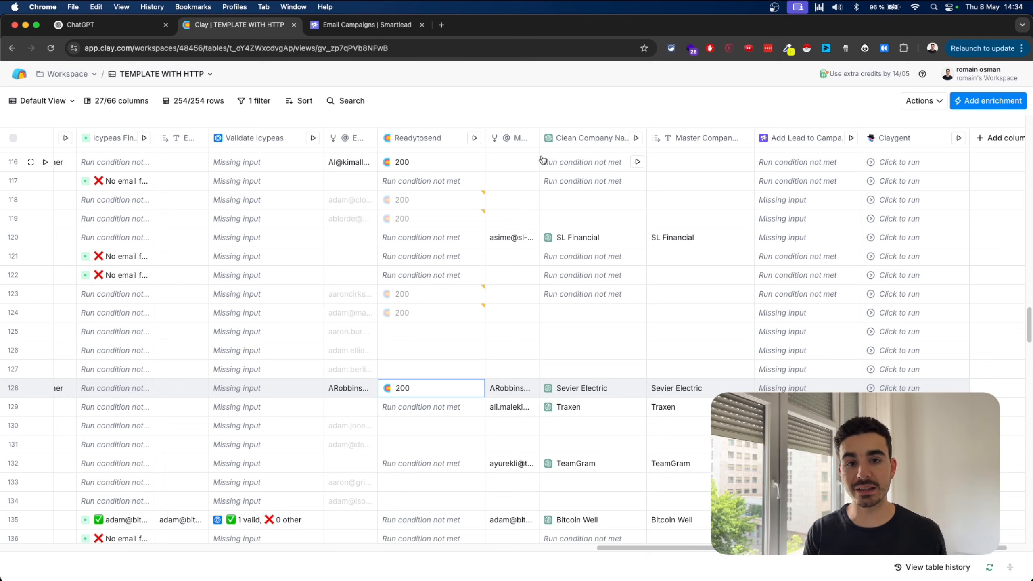
Open the Master Email column's settings and examine its "Safe to Send" merge conditions against the table's validation columns
left_click(512, 138)
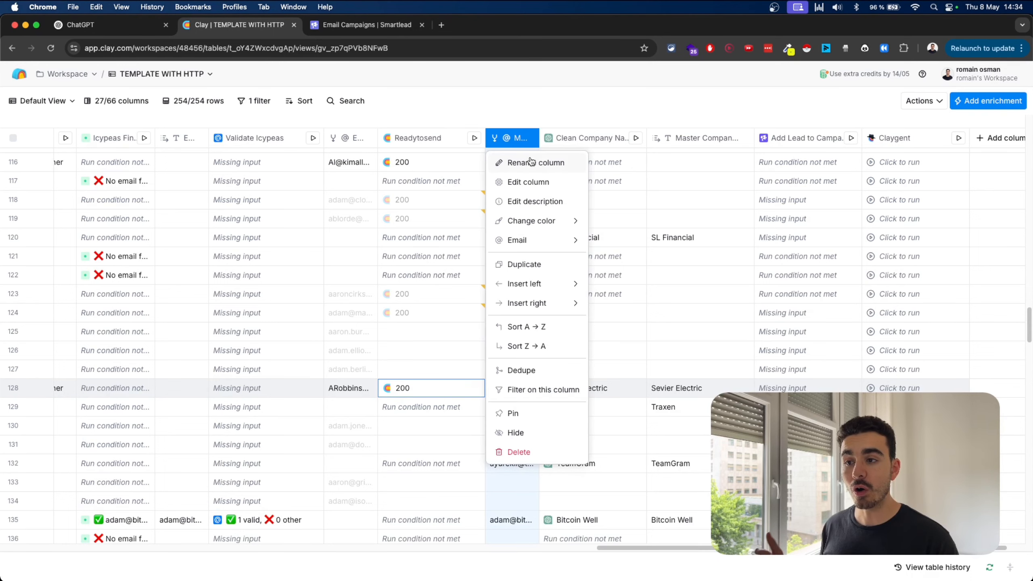
left_click(528, 183)
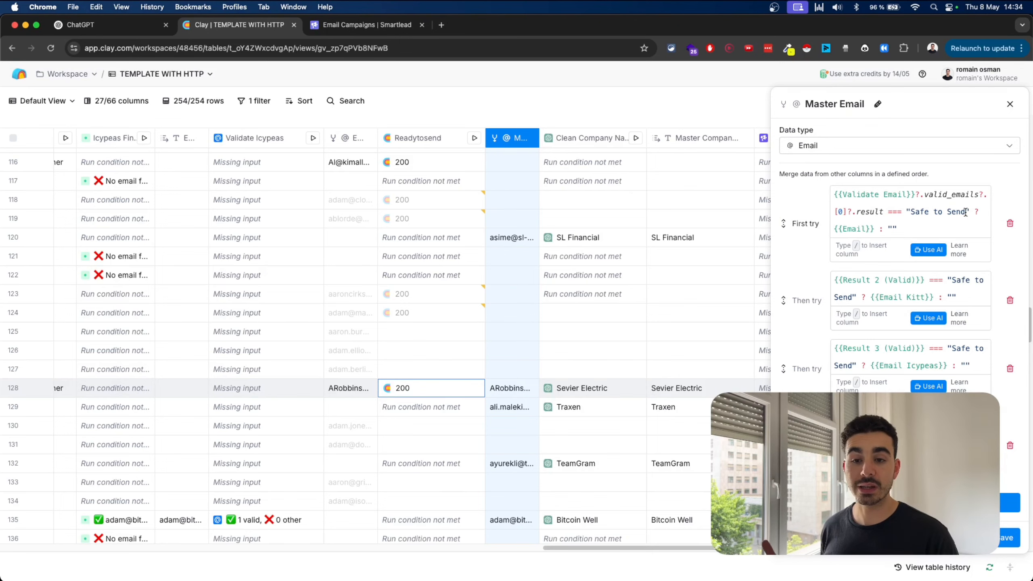
scroll(407, 306, "left", 10)
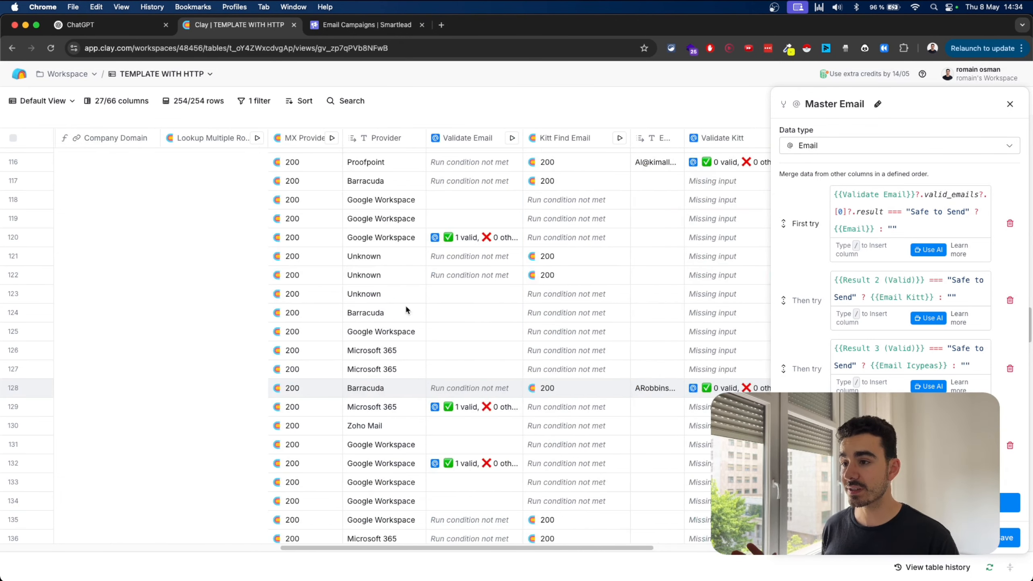
scroll(447, 300, "right", 3)
left_click(965, 212)
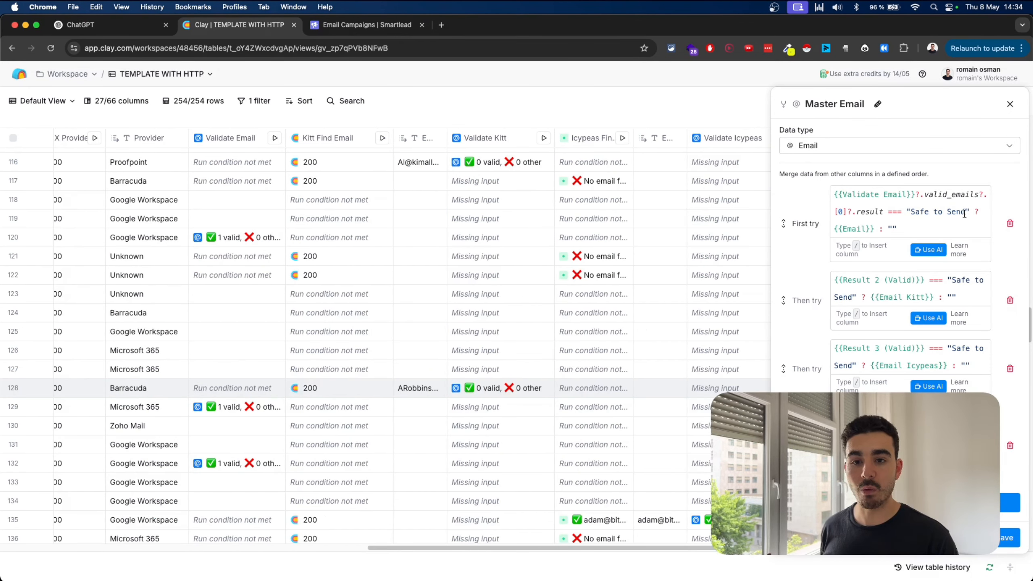
left_click_drag(965, 212, 910, 212)
left_click_drag(952, 280, 984, 280)
left_click_drag(951, 348, 961, 366)
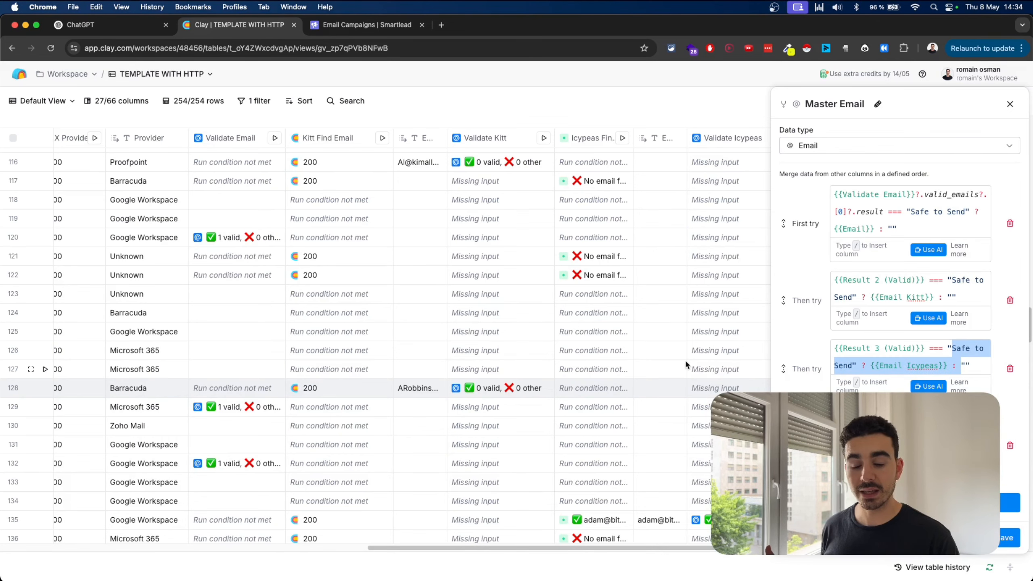
scroll(647, 368, "right", 1)
scroll(644, 369, "right", 8)
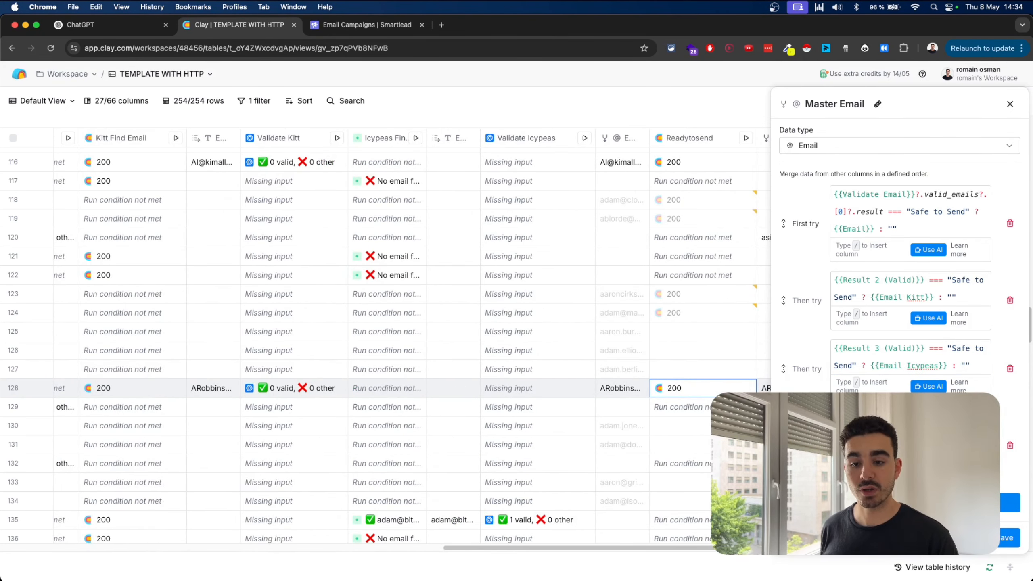
key("Escape")
Review the Readytosend, Clean Company Name and Add Lead to Campaign columns, along with the earlier validation columns
scroll(607, 216, "right", 7)
scroll(607, 215, "up", 2)
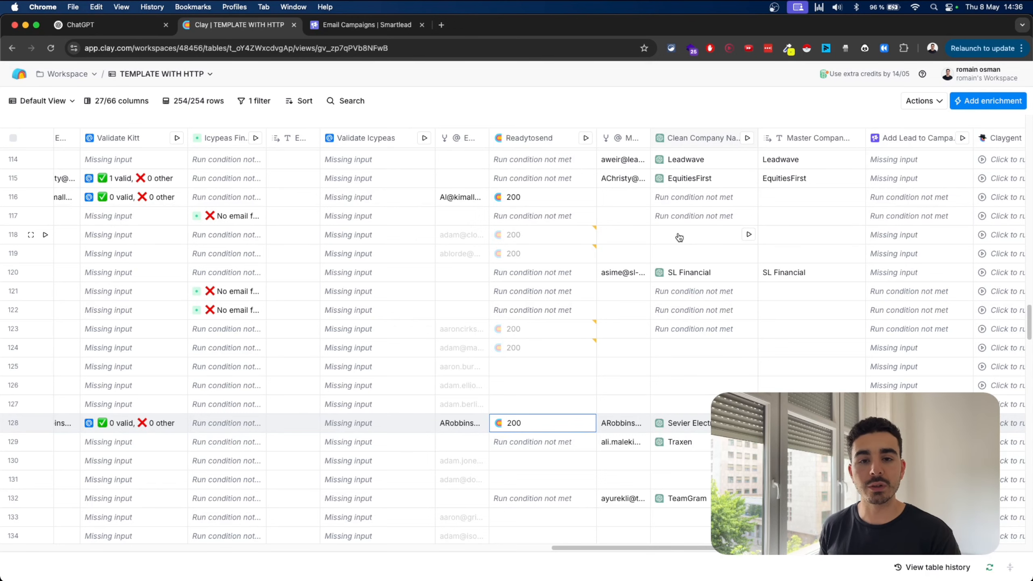
scroll(623, 215, "right", 2)
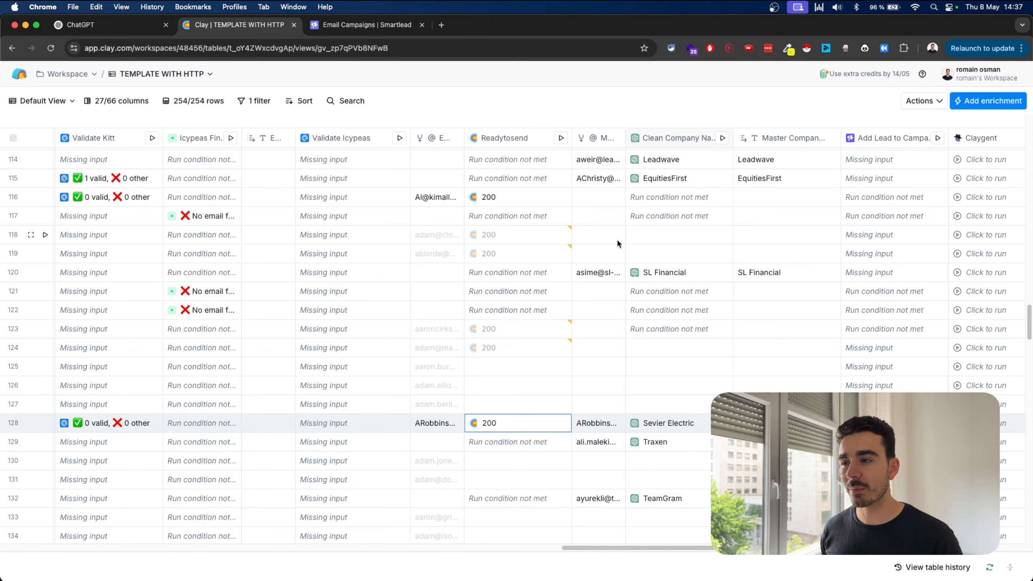
scroll(361, 255, "left", 10)
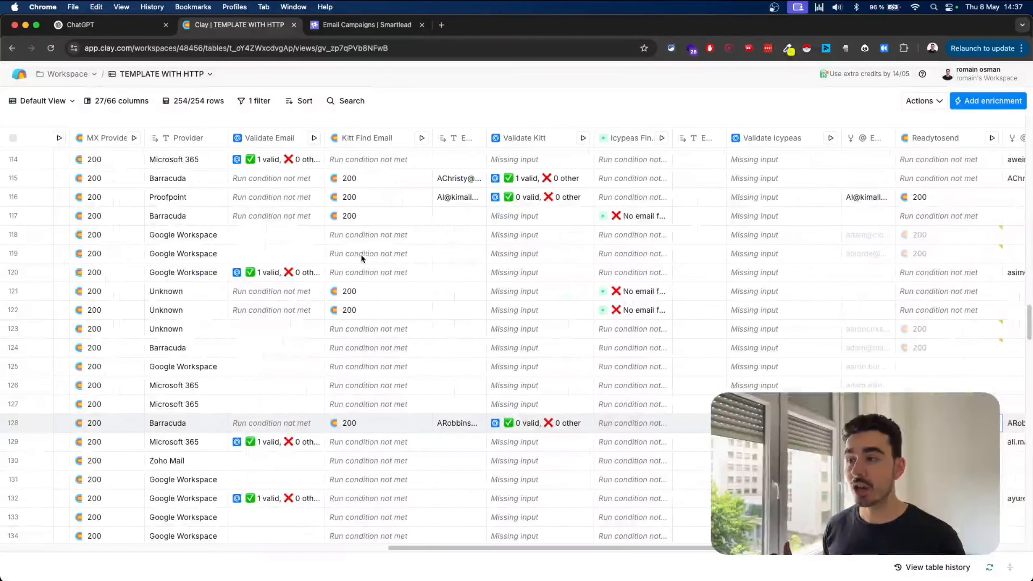
scroll(361, 256, "left", 1)
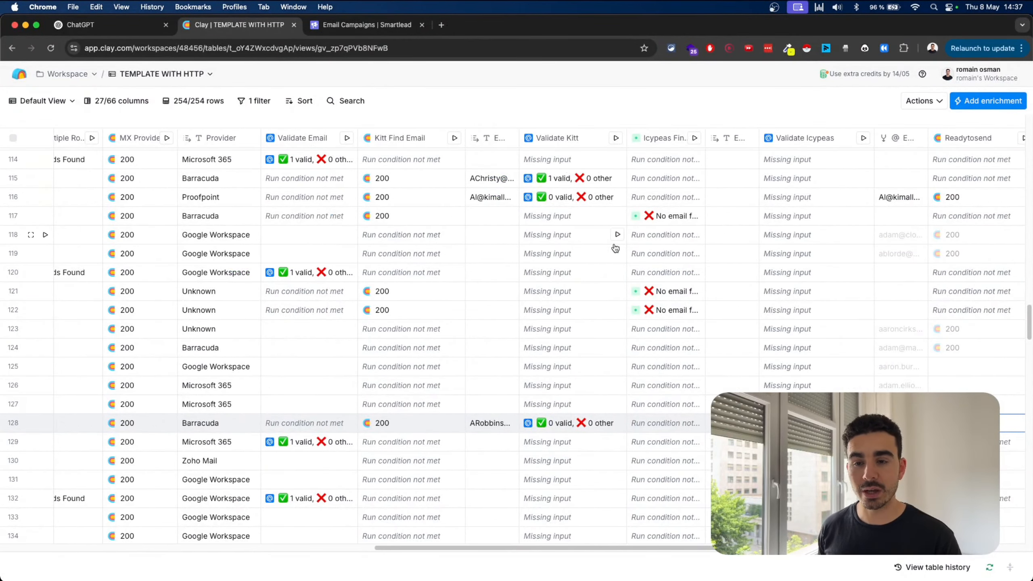
scroll(616, 245, "right", 14)
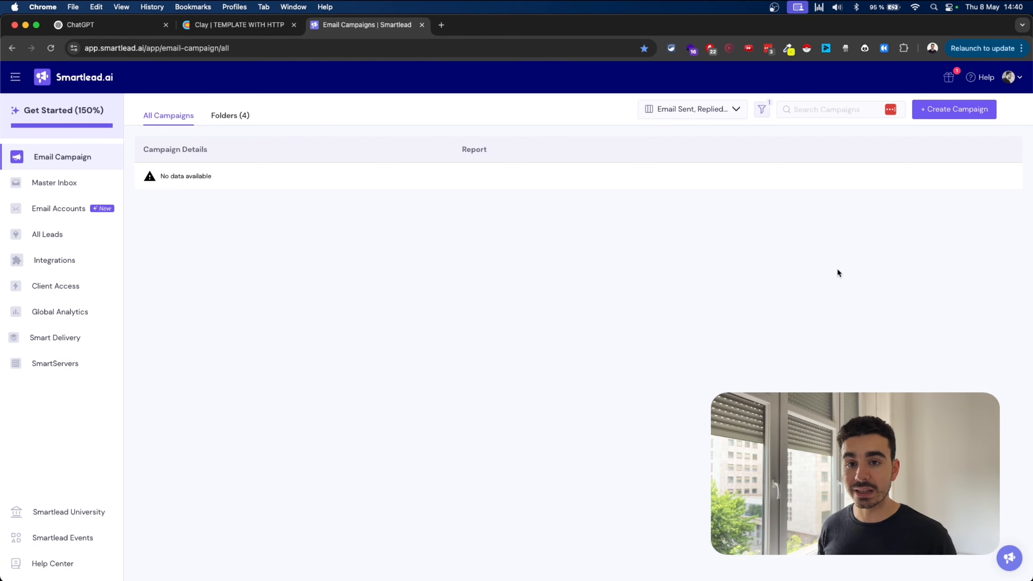
Create a new Smartlead campaign and save the lead mapping with Master Email as Email and Master Company Name as Company Name
left_click(965, 110)
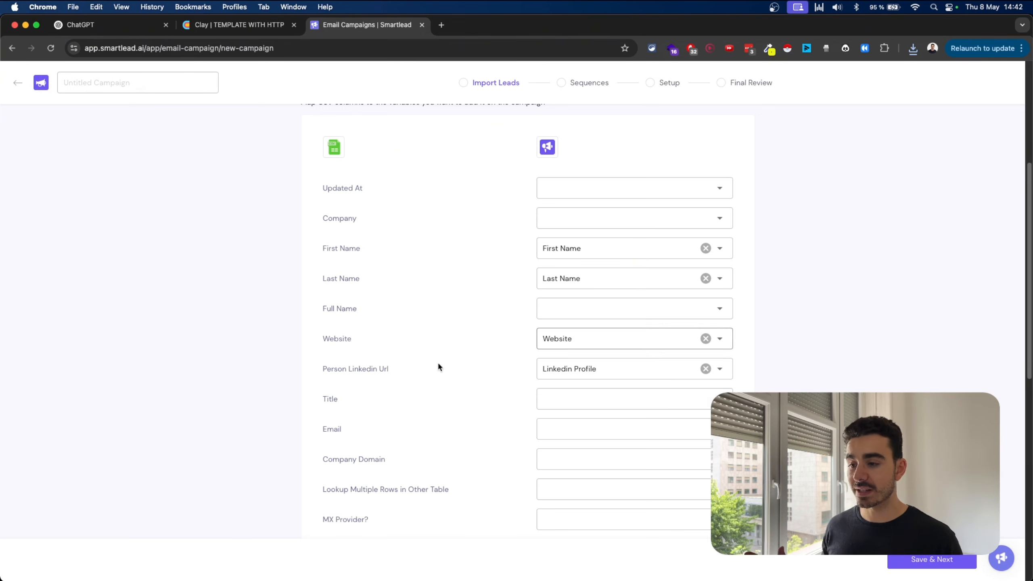
left_click_drag(337, 368, 463, 368)
scroll(463, 368, "down", 8)
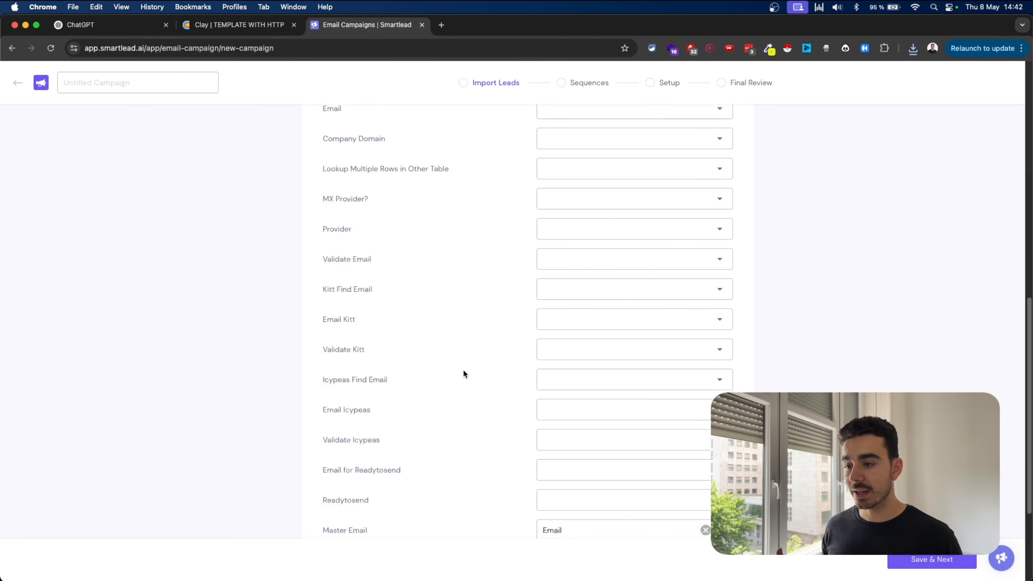
scroll(463, 372, "down", 4)
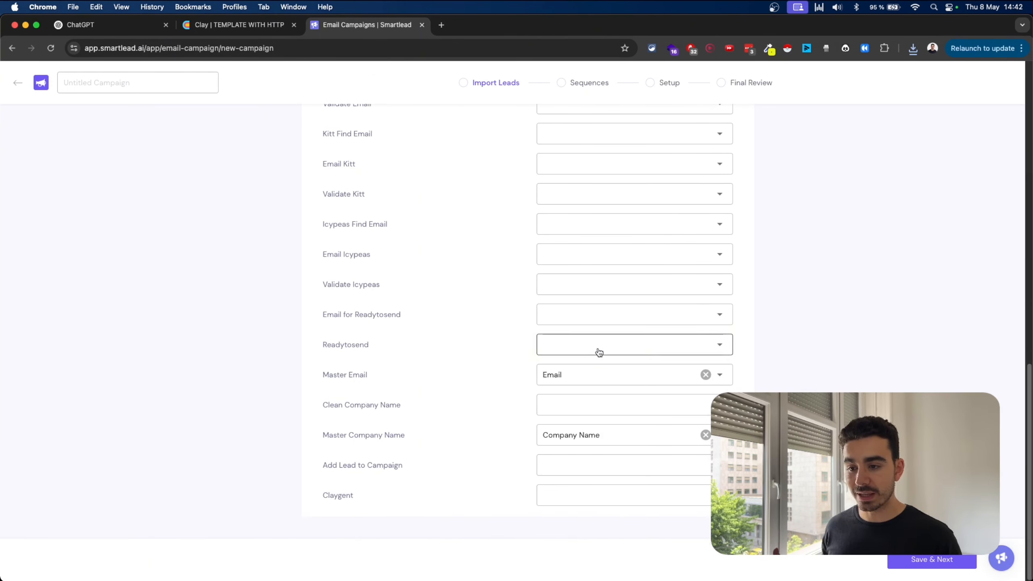
left_click(564, 375)
left_click(287, 371)
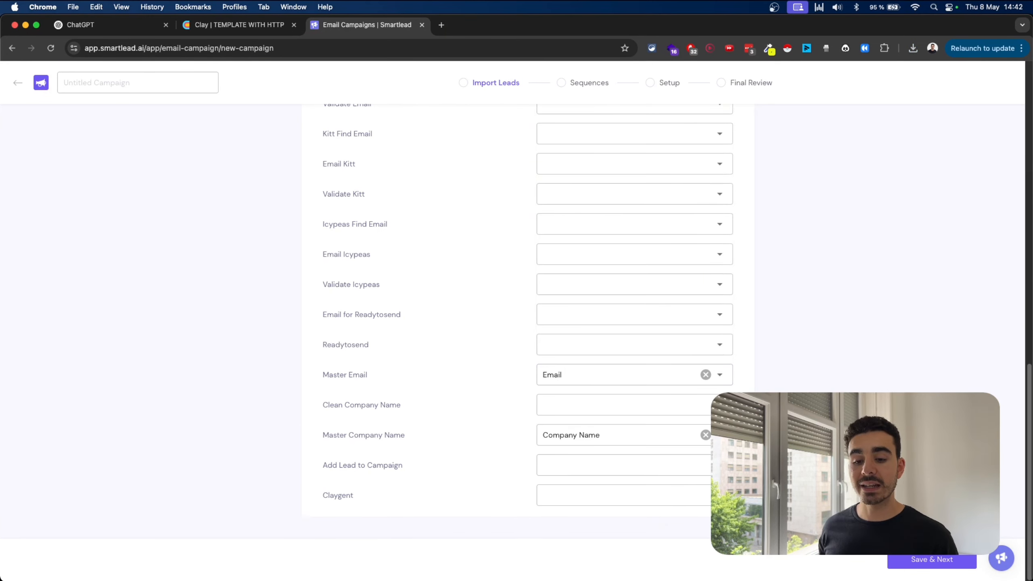
left_click(918, 559)
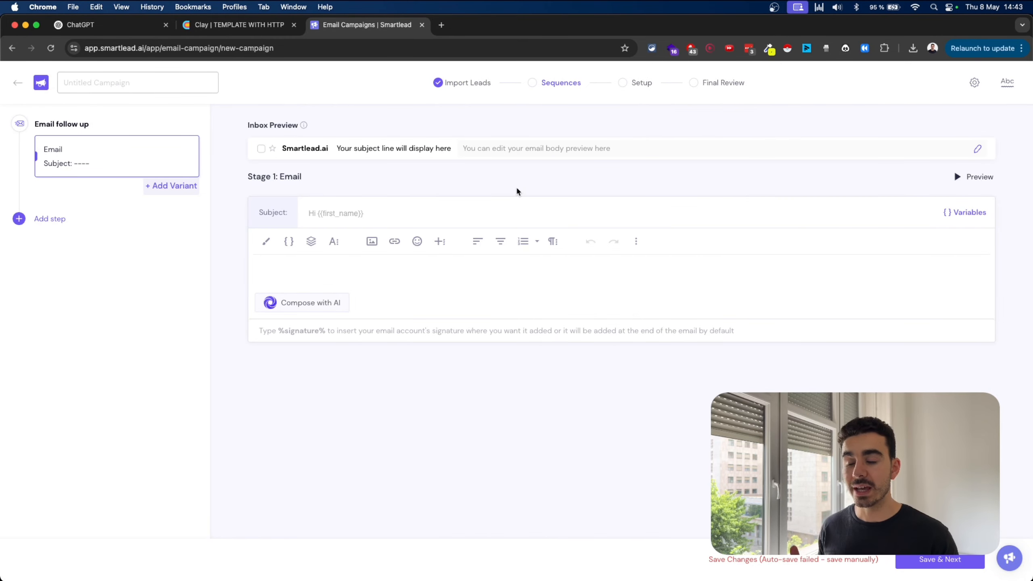
Add a step to the email sequence and look over the campaign's sender account and schedule setup
left_click(58, 227)
left_click(69, 252)
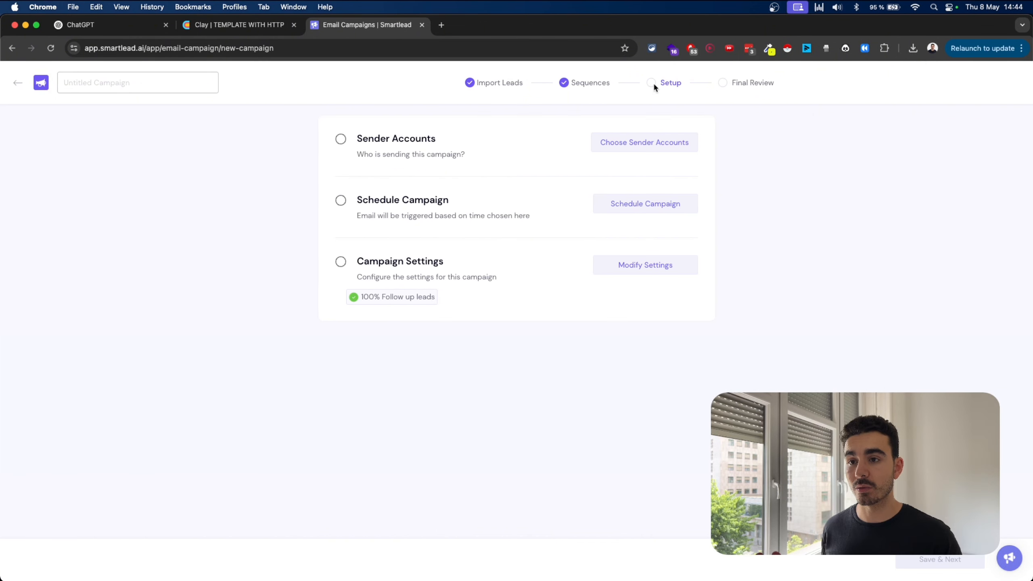
left_click_drag(360, 137, 429, 139)
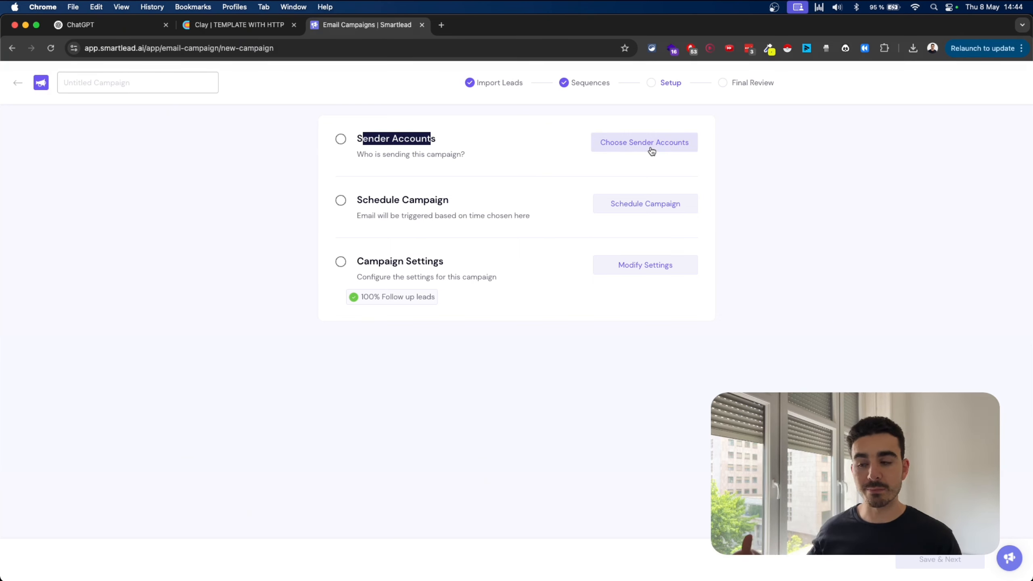
left_click(651, 207)
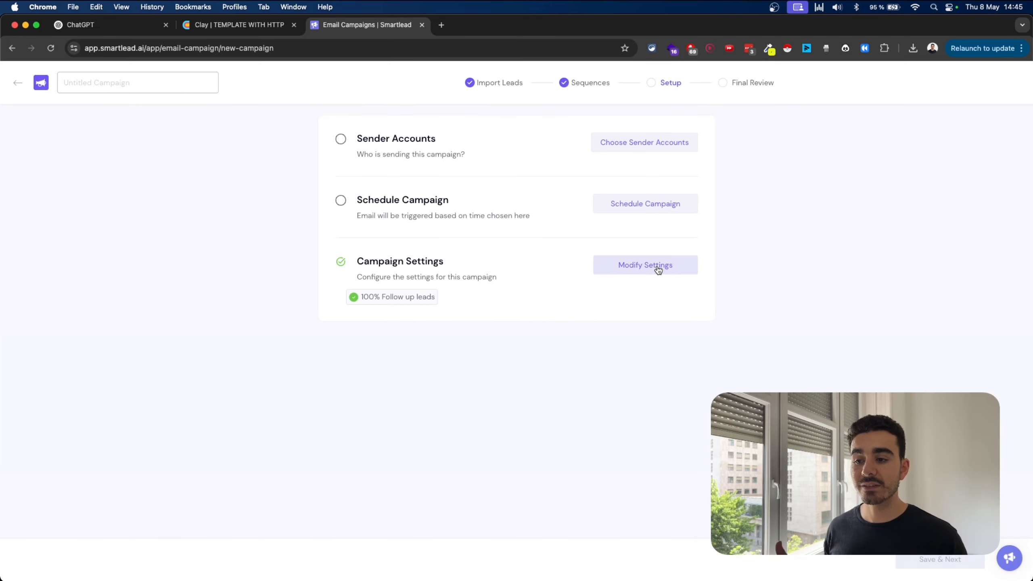
Set the campaign to send emails without HTML, force plain text as the content type, and save the general settings
left_click(655, 264)
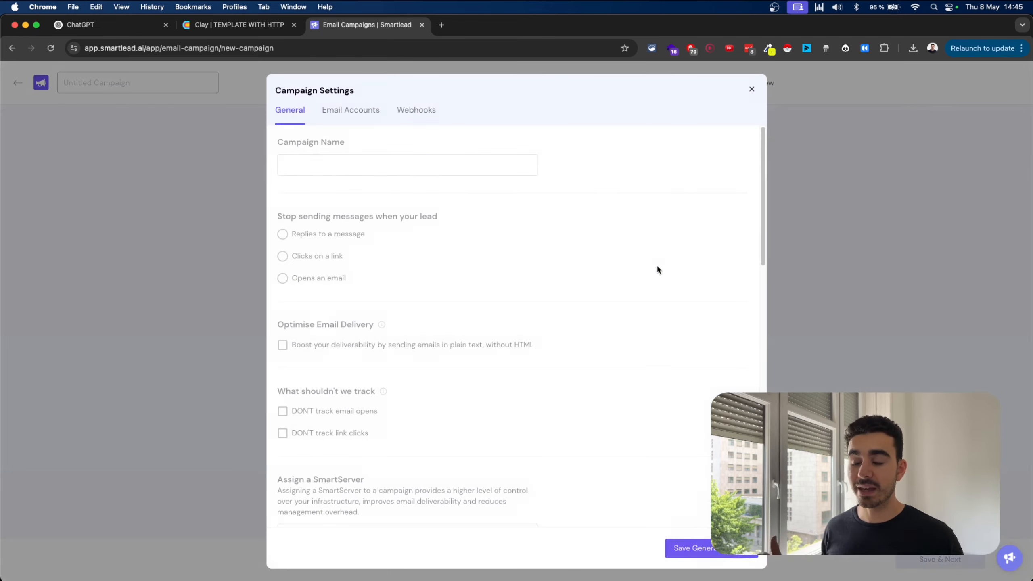
scroll(497, 350, "down", 3)
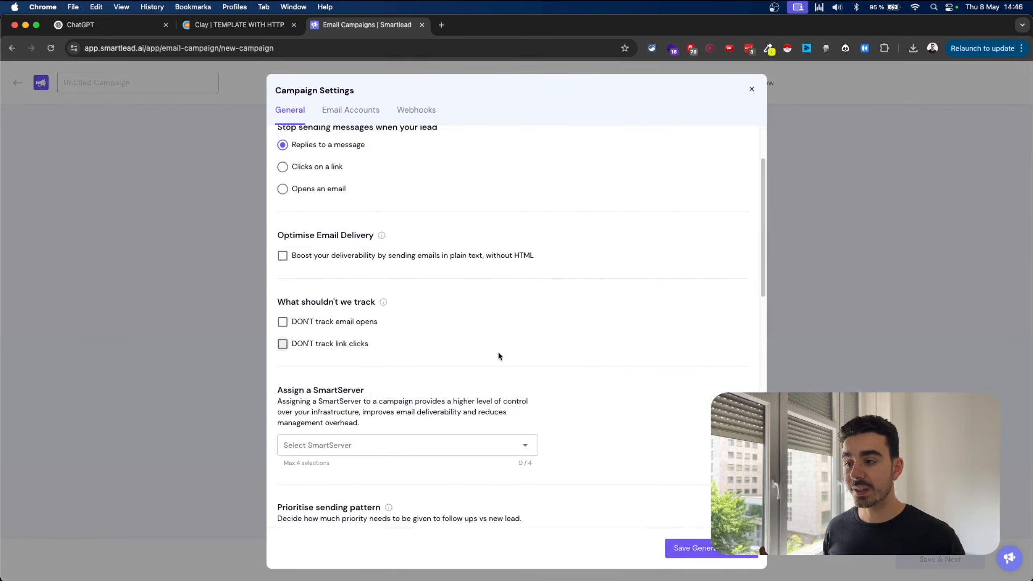
left_click(283, 256)
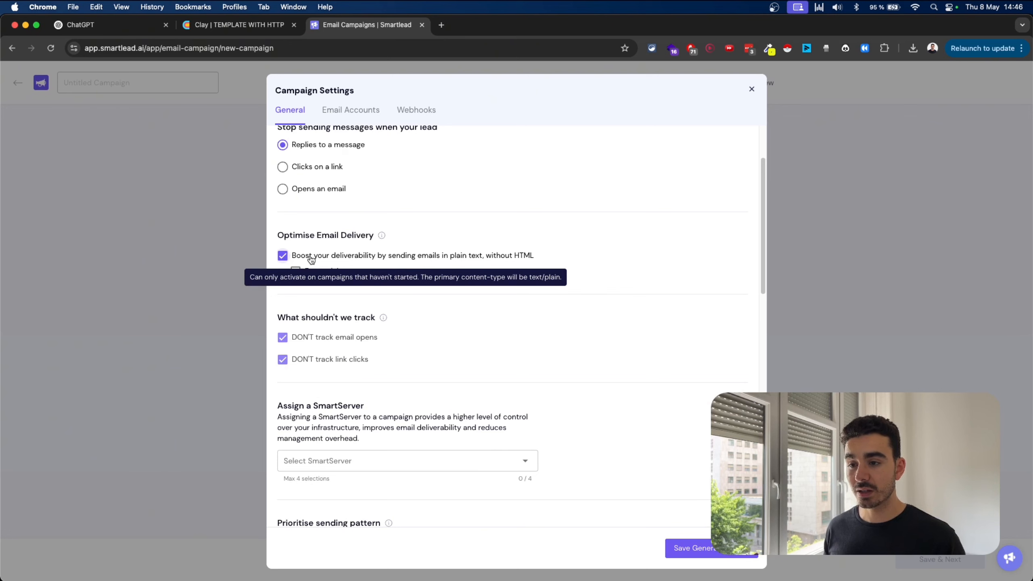
scroll(488, 314, "down", 2)
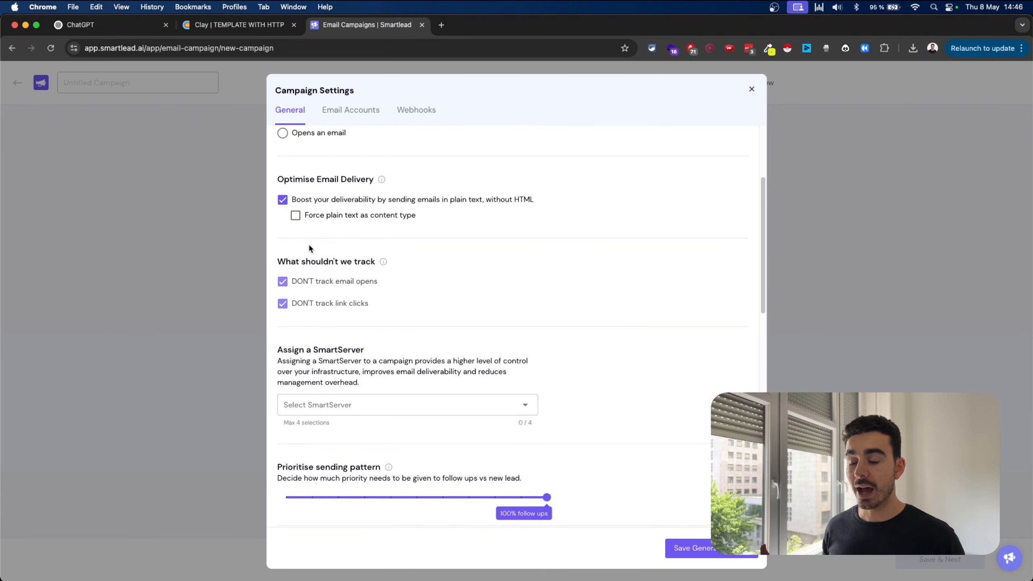
left_click(296, 216)
scroll(377, 274, "down", 2)
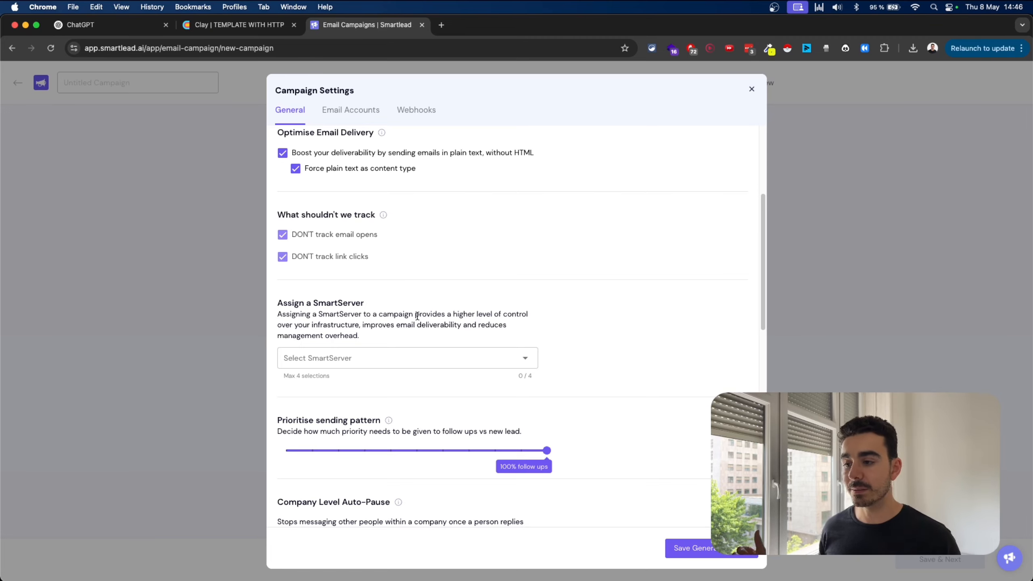
scroll(515, 394, "down", 10)
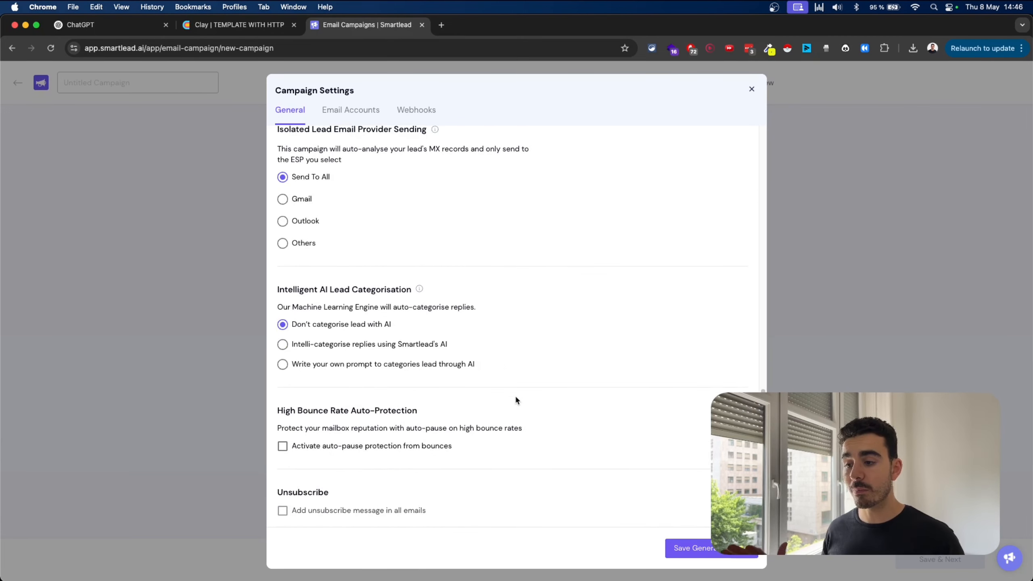
scroll(515, 399, "up", 10)
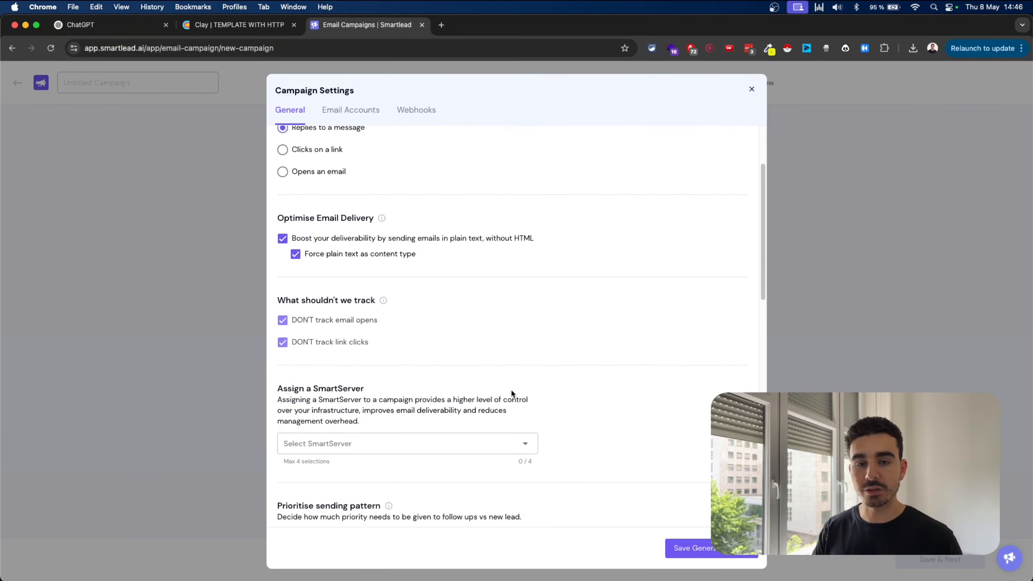
left_click(692, 548)
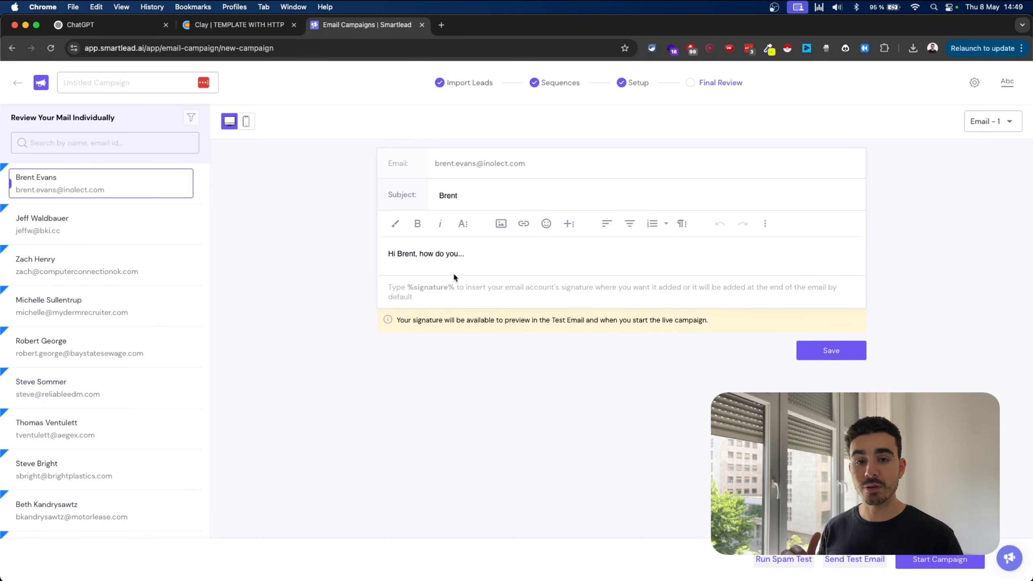
Preview the personalised first email for several different leads in the campaign's final review
left_click(162, 320)
left_click(163, 391)
left_click(155, 466)
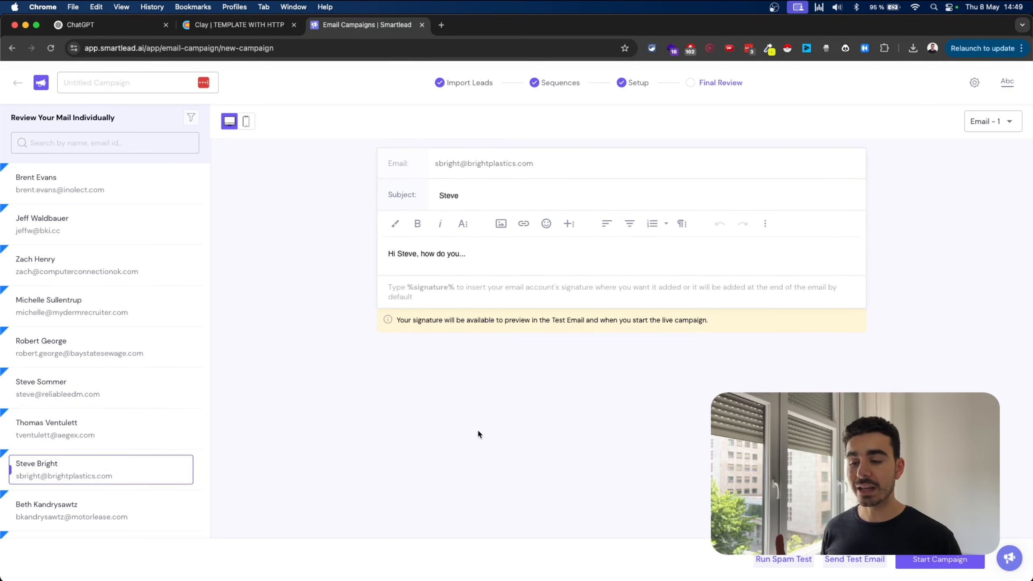